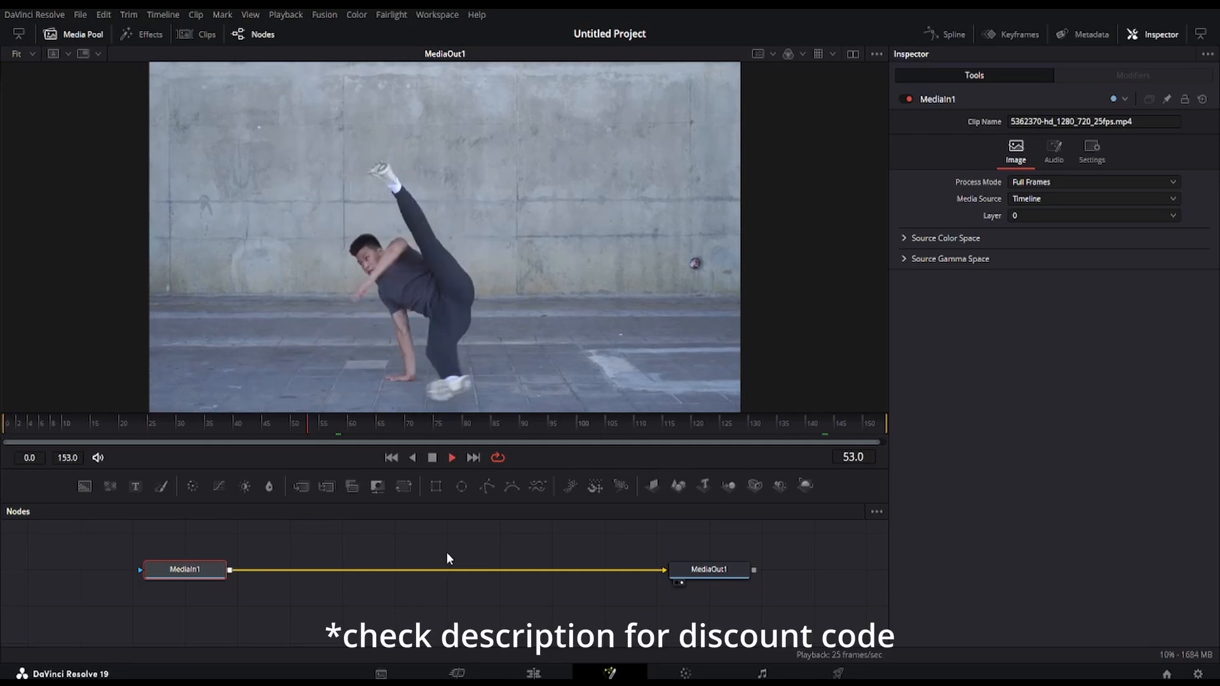
Stop playback and add a BlobTracking tool to the MediaIn1 clip
key(space)
key(shift+space)
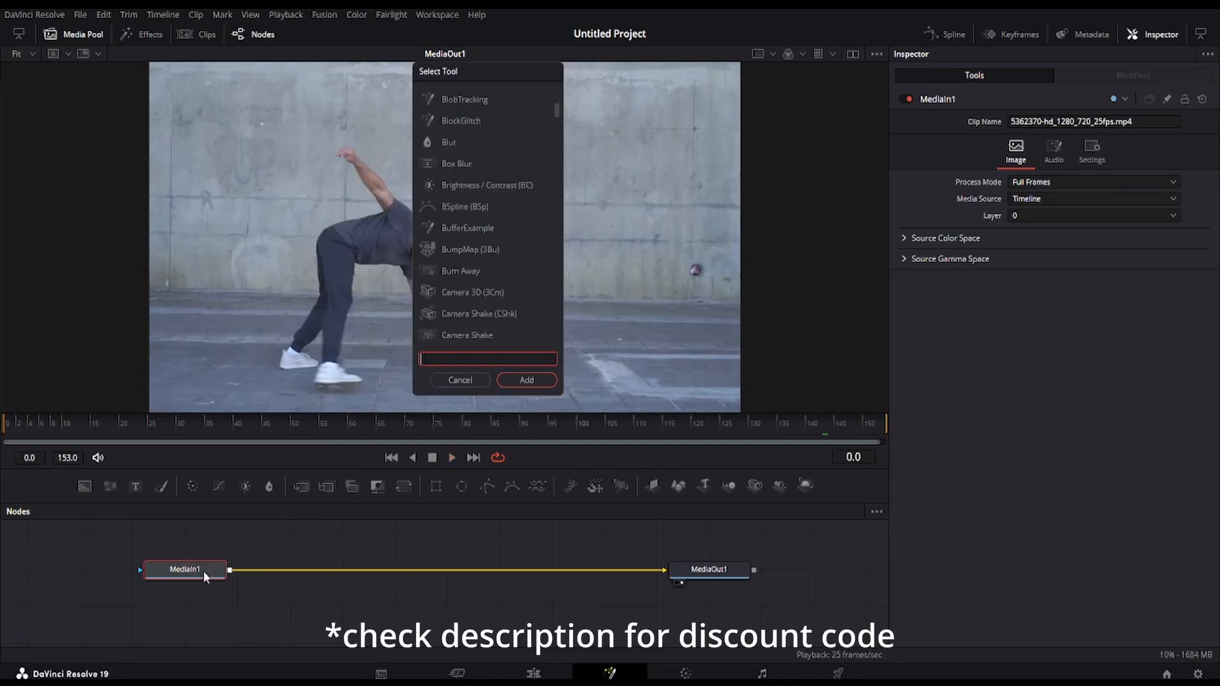
text(blob)
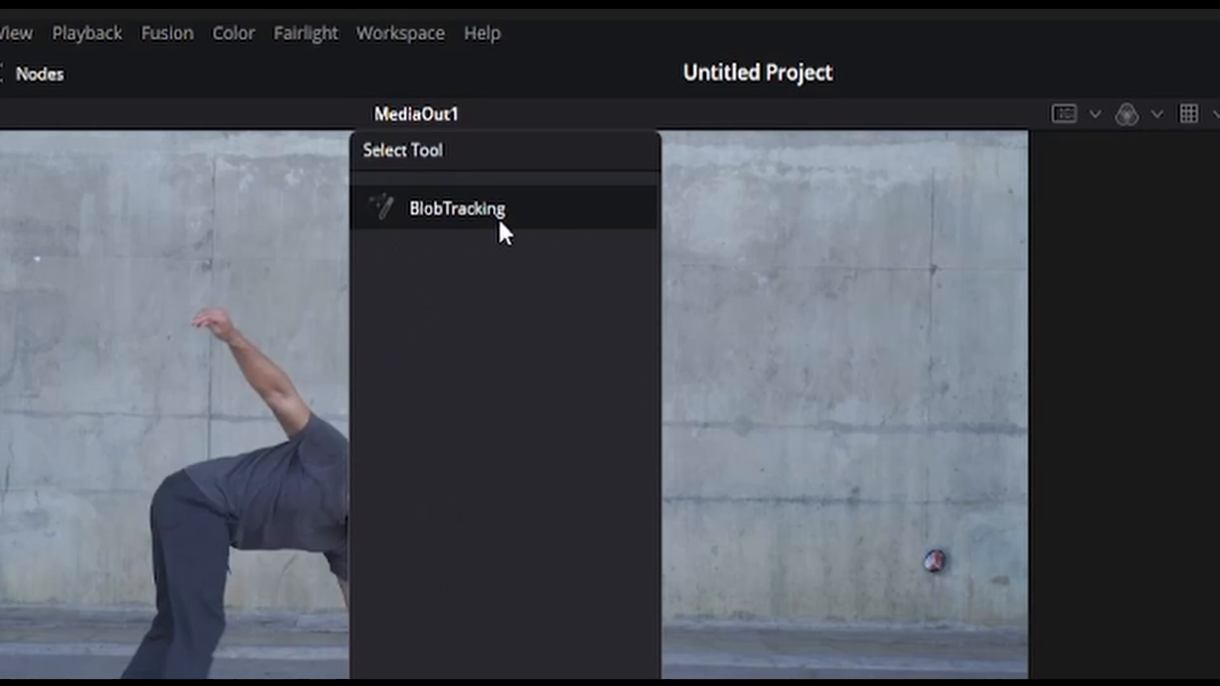
key(Return)
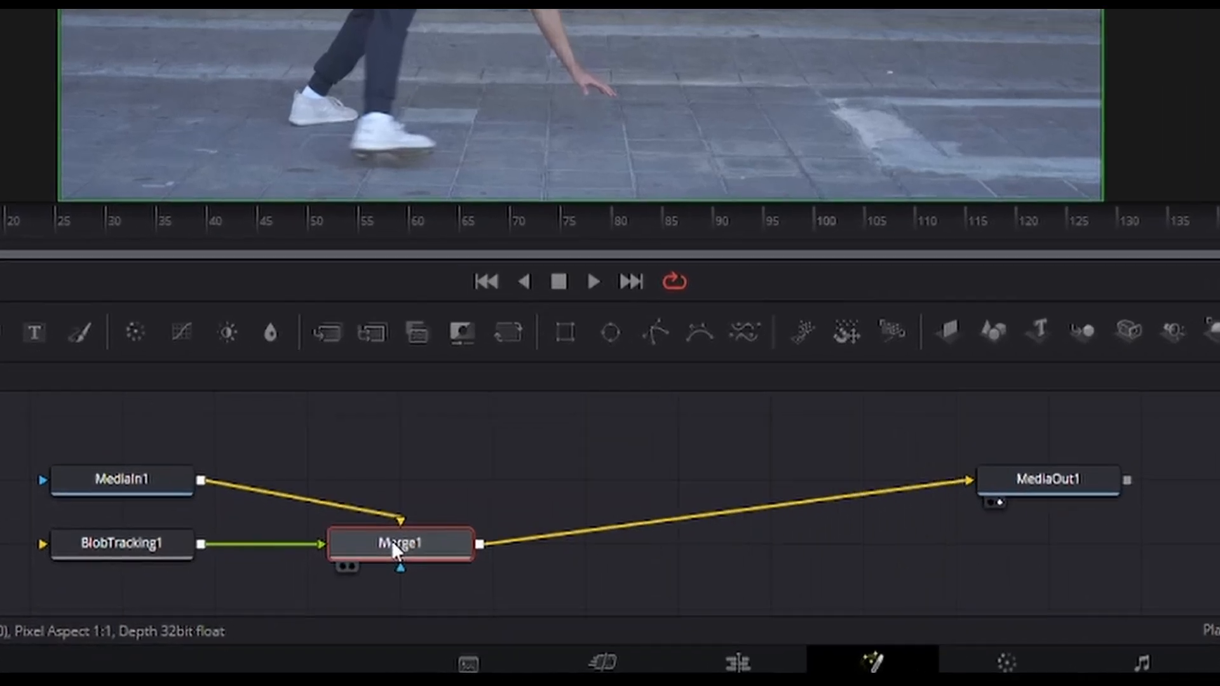
Delete the Merge1 node, route MediaIn1 through BlobTracking1 into MediaOut1, and preview the blob tracking in playback
key(Delete)
drag(131, 553, 509, 554)
drag(208, 471, 371, 510)
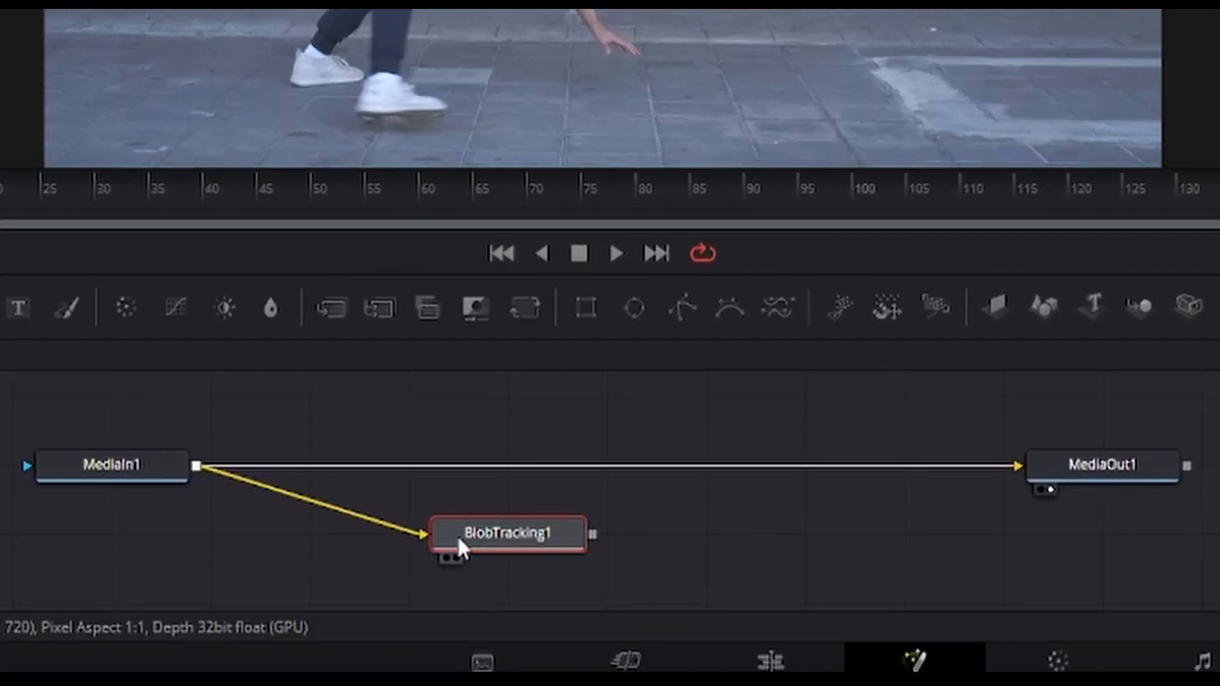
drag(591, 535, 1019, 468)
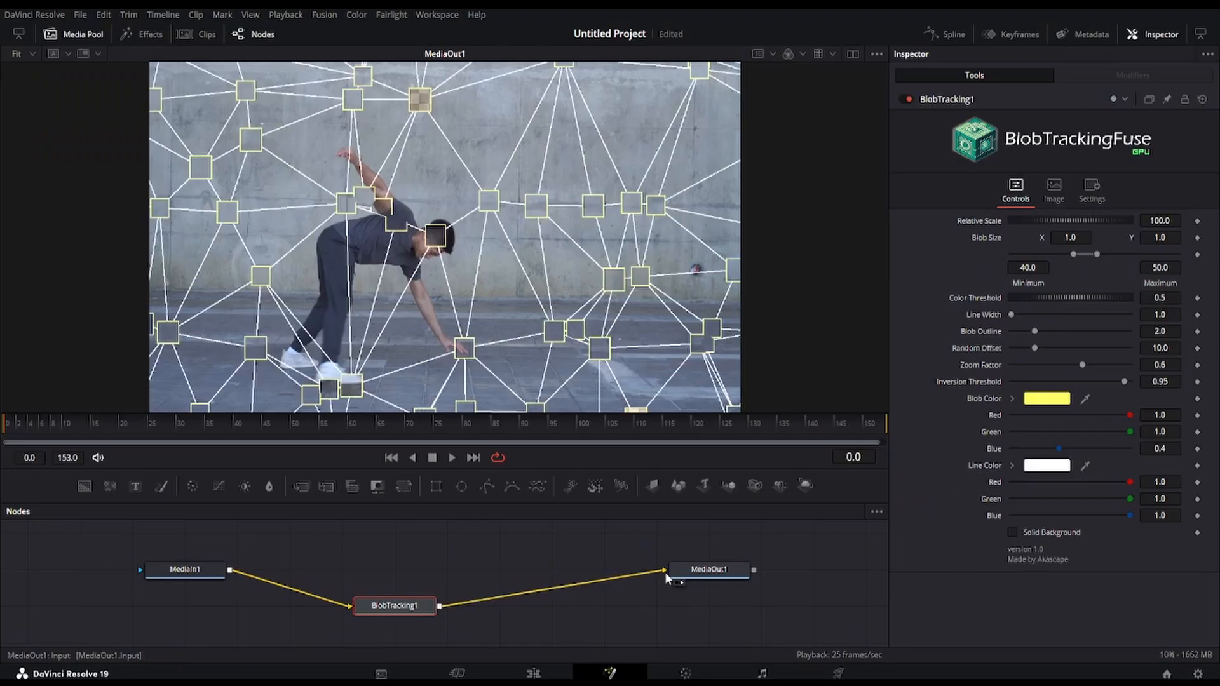
key(space)
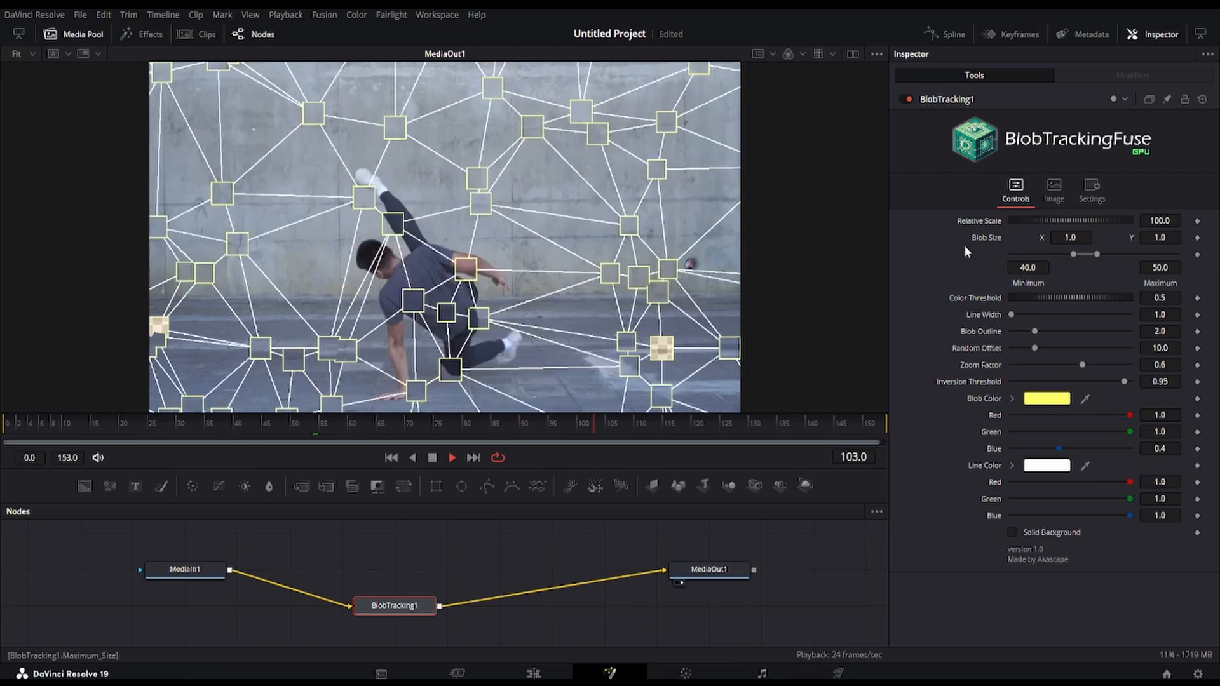
key(space)
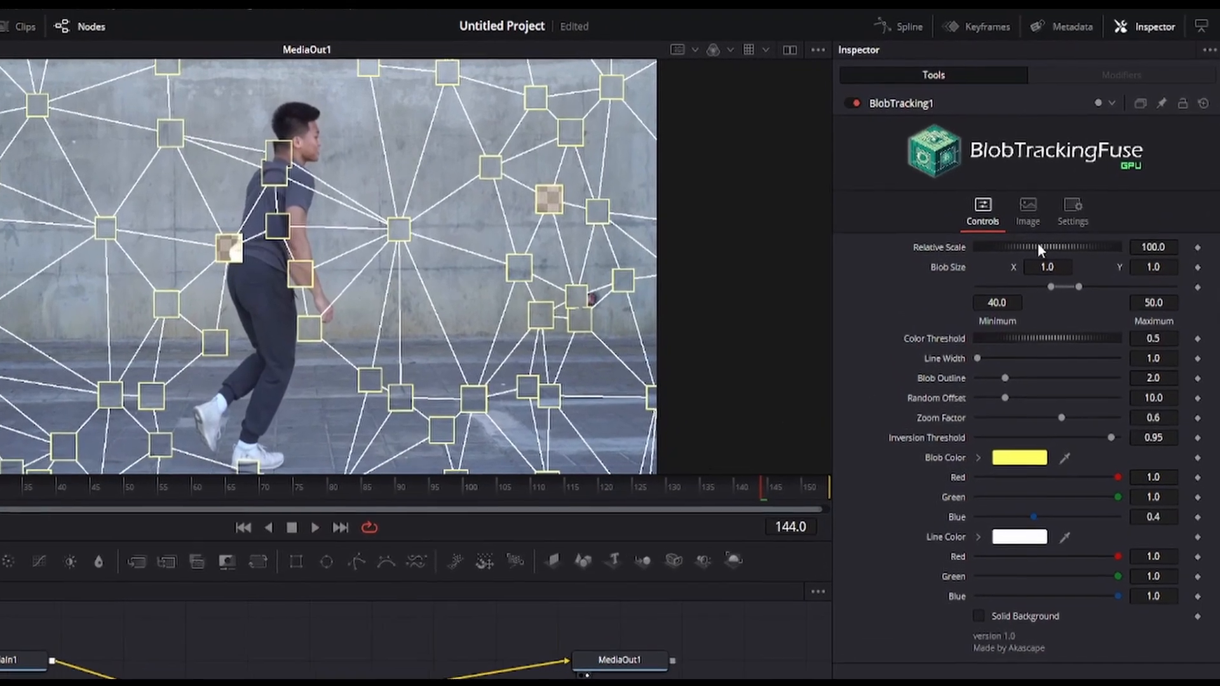
Try a Relative Scale of about 253 for the blobs during playback, and reset it to the default
drag(1061, 221, 1057, 221)
drag(1018, 259, 1135, 277)
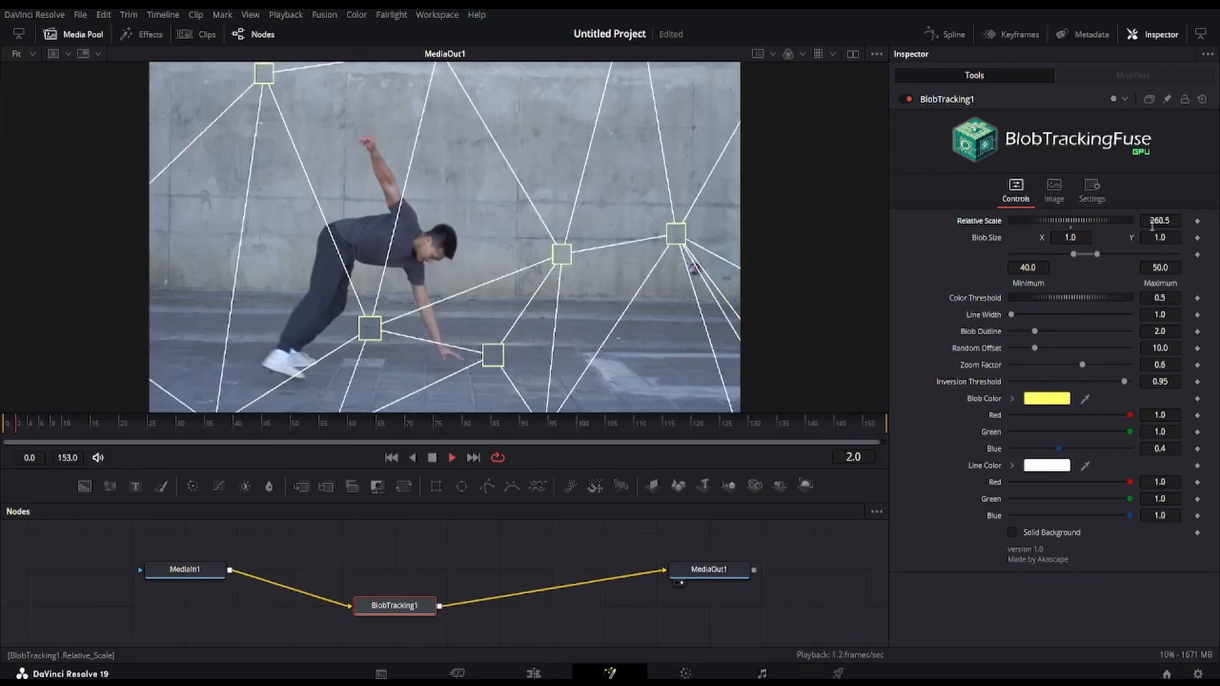
drag(1045, 221, 992, 221)
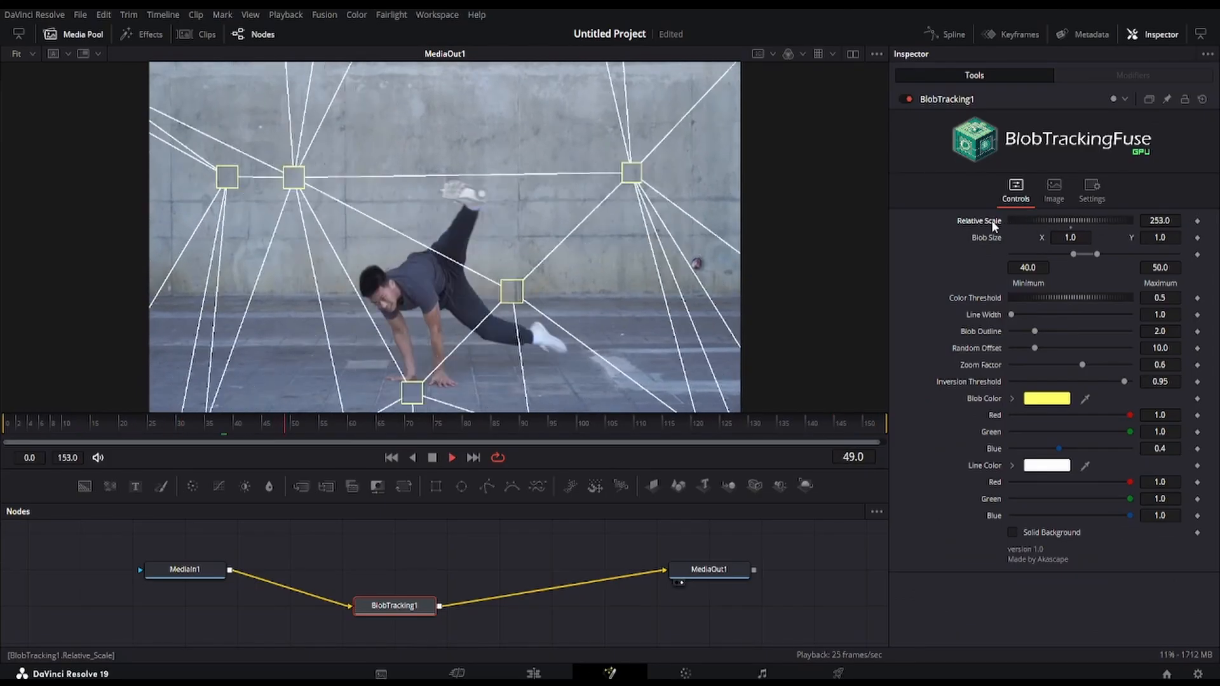
double_click(992, 221)
key(space)
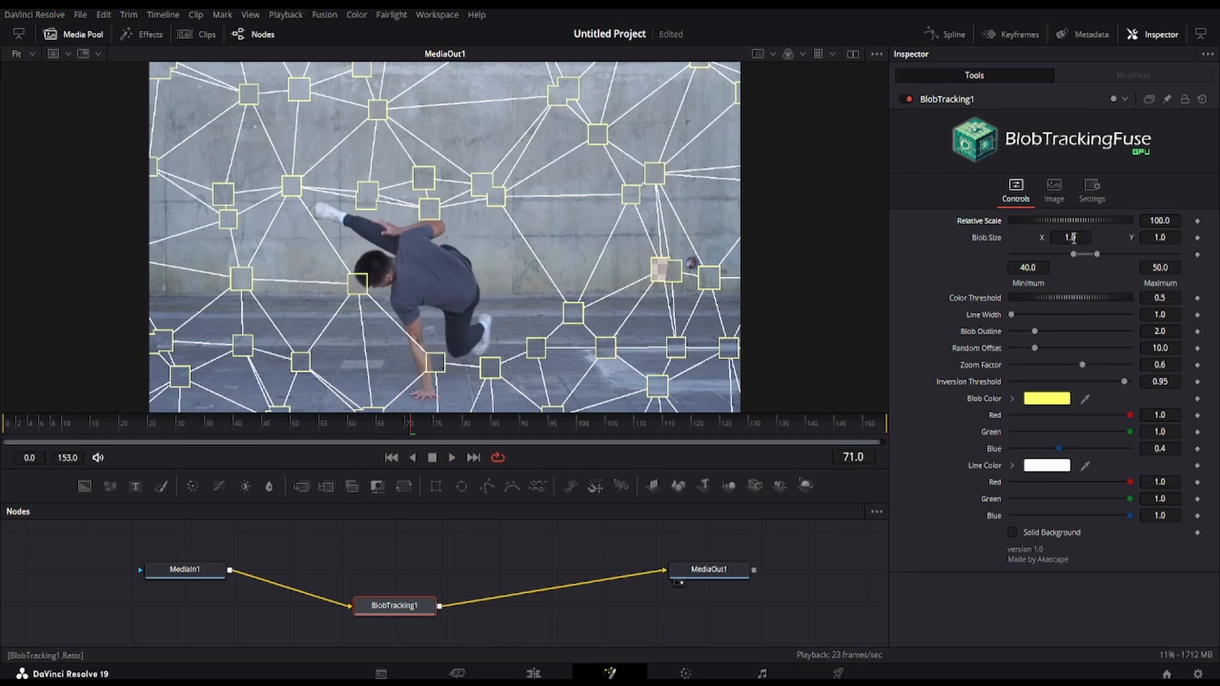
Set the blob size range to a minimum of 29.12 and maximum of 76.35, and the Color Threshold to -0.711
mouse_move(1074, 238)
mouse_down()
mouse_move(1210, 238)
mouse_move(1033, 254)
mouse_move(1131, 254)
mouse_move(1083, 253)
mouse_up()
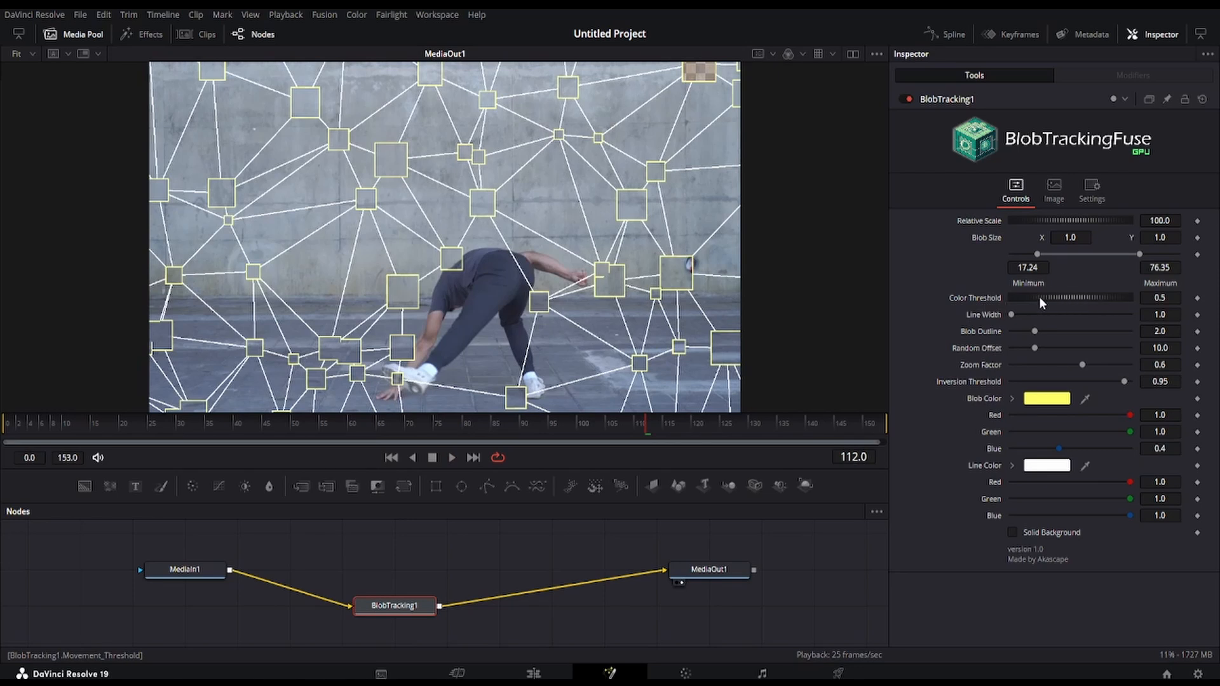
drag(1039, 296, 1093, 307)
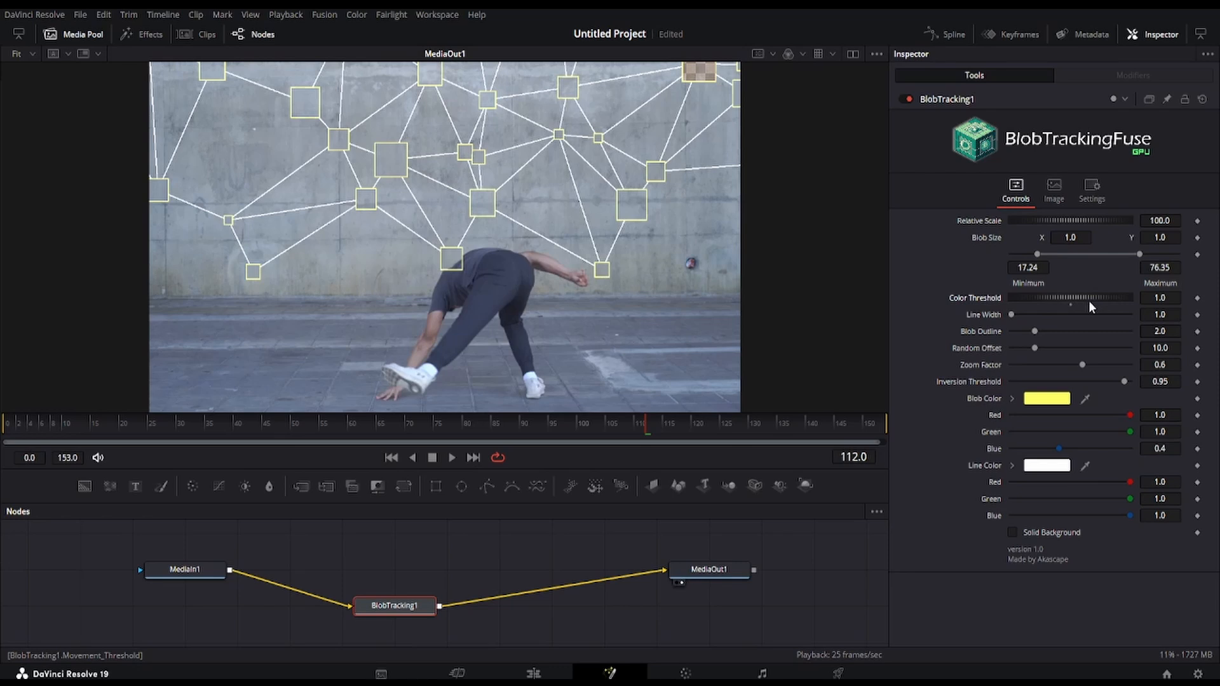
drag(1075, 306, 1020, 292)
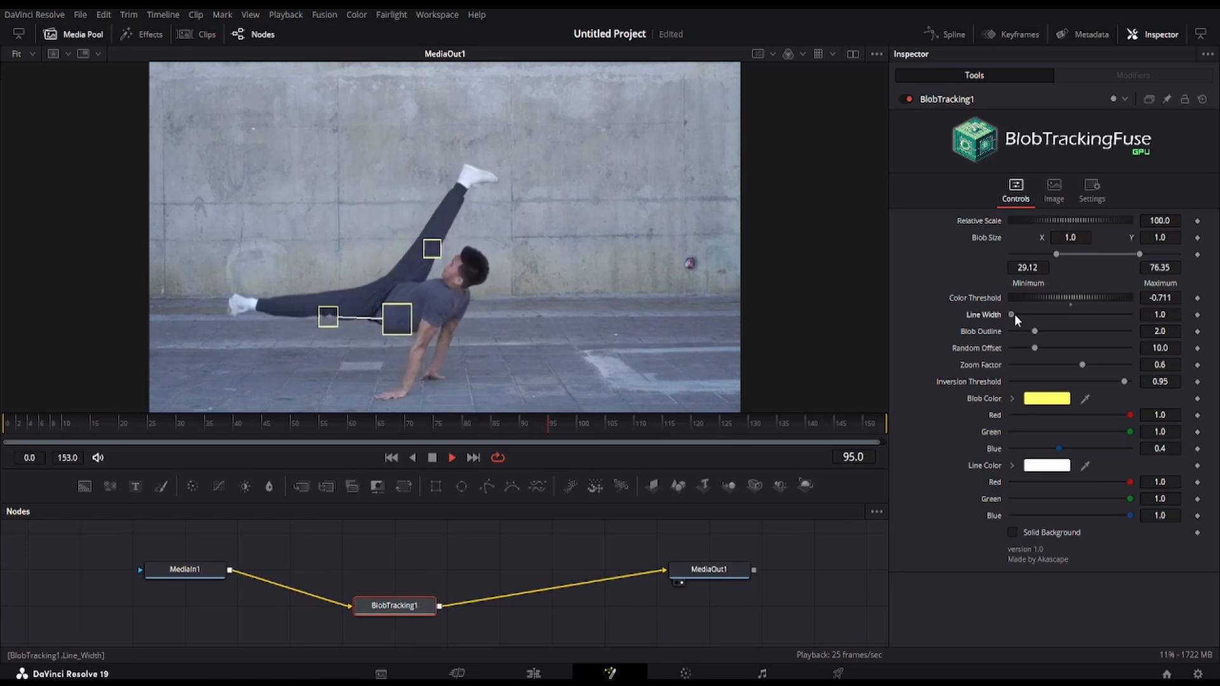
Set Line Width to 1.77, Blob Outline to 2.99, Random Offset to 27.54, Zoom Factor to 0.39 and Inversion Threshold to 0.93
drag(1011, 314, 1096, 333)
key(space)
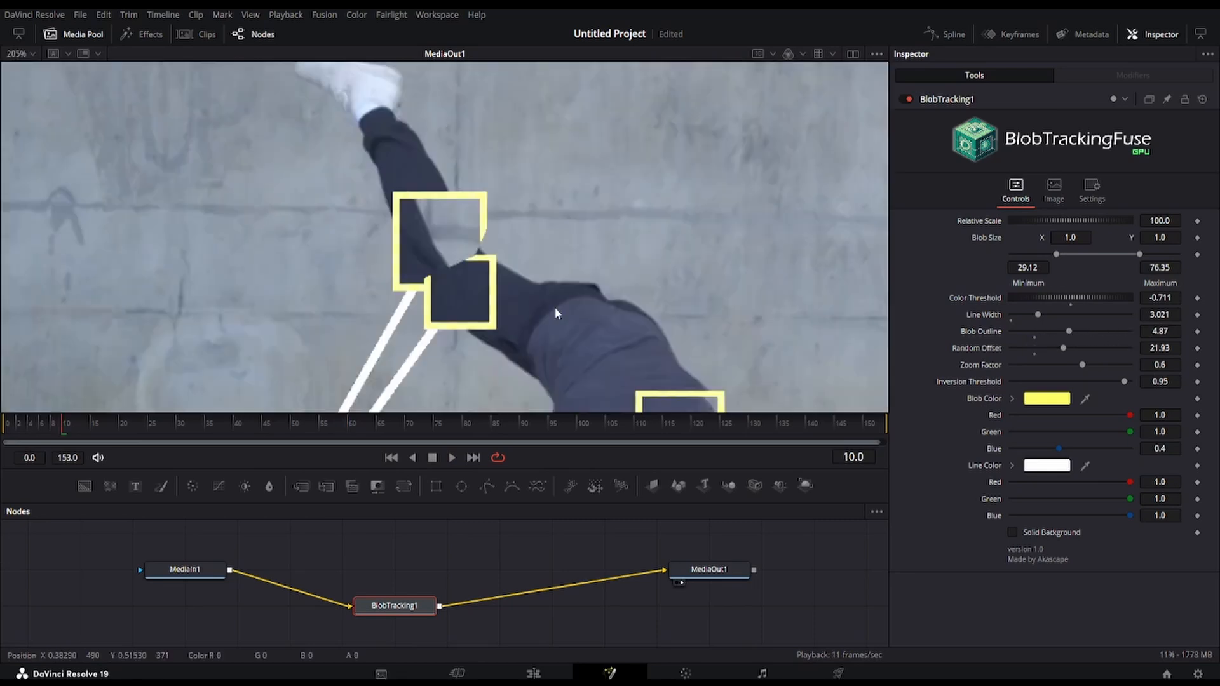
scroll(555, 310, down, 2)
drag(655, 343, 556, 268)
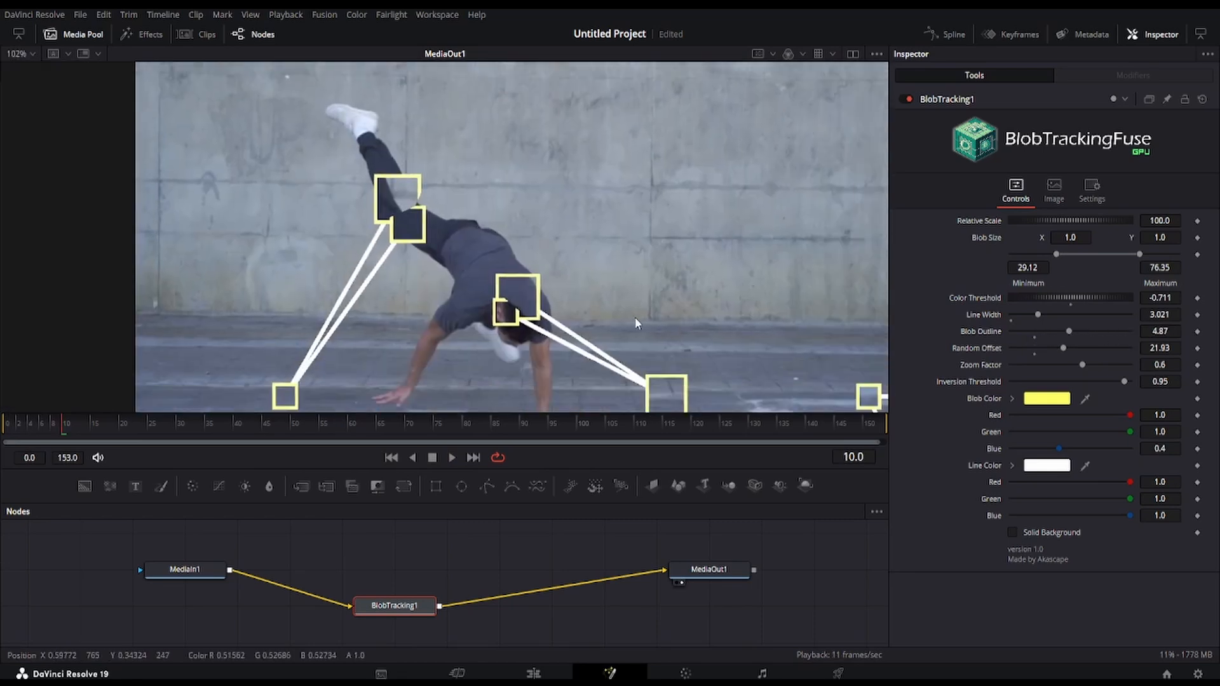
drag(699, 328, 574, 251)
drag(734, 275, 612, 255)
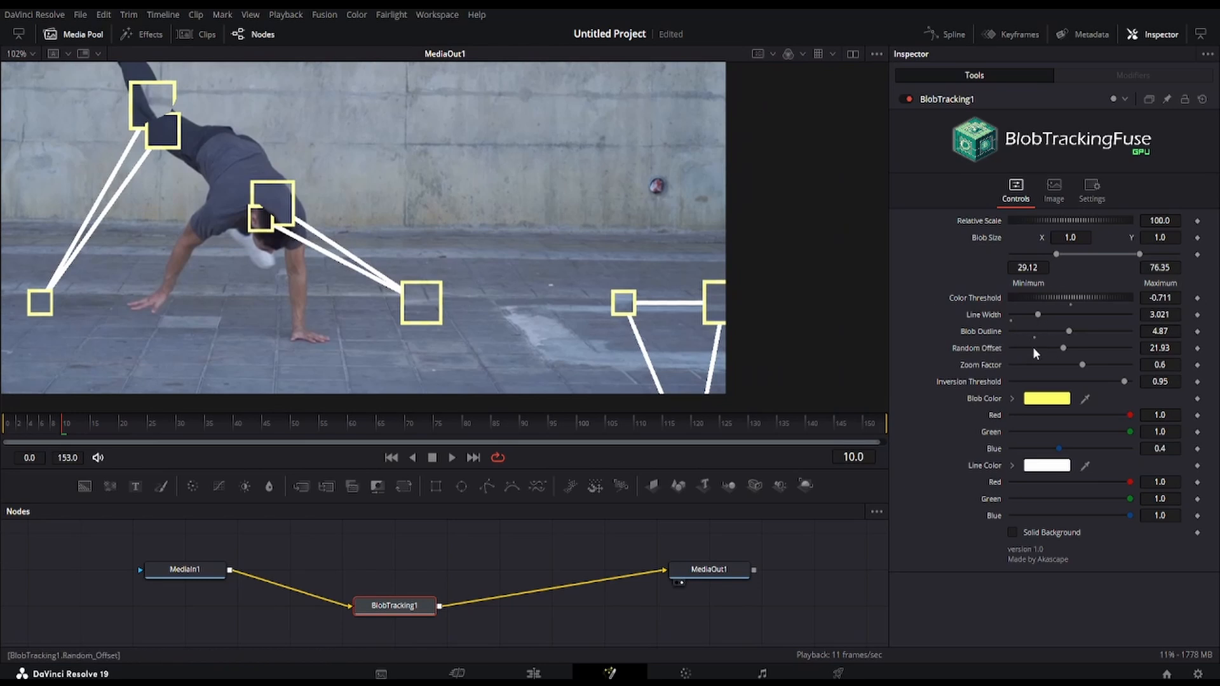
scroll(424, 312, up, 5)
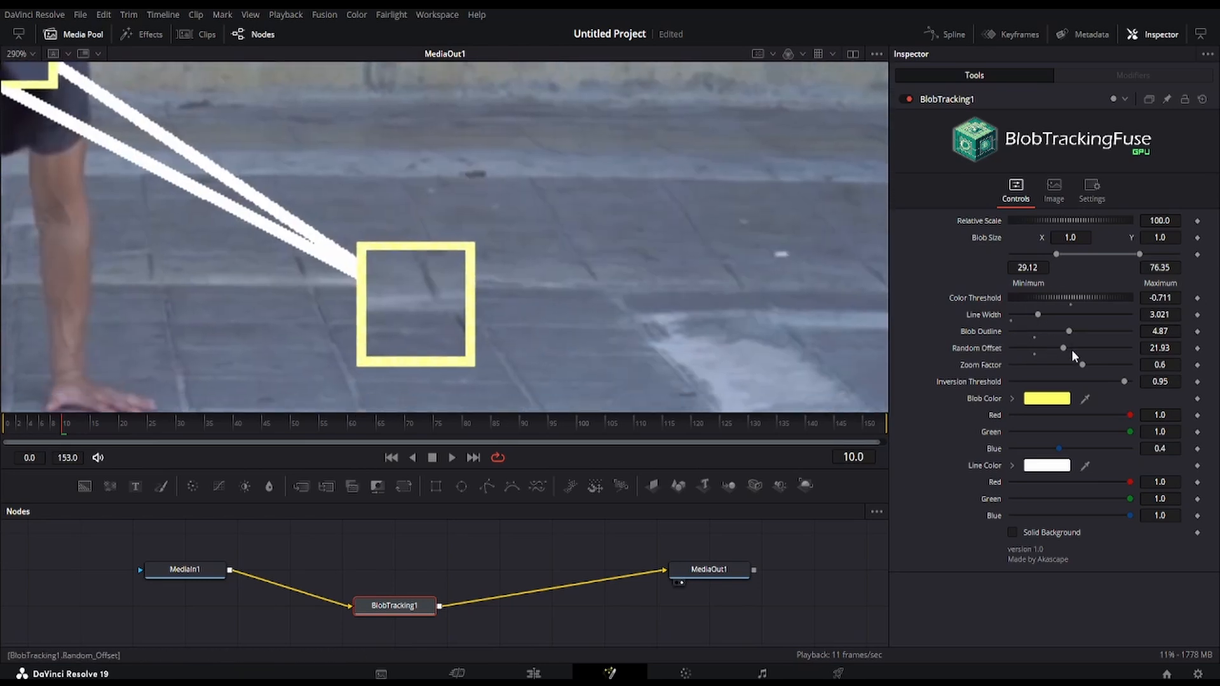
drag(1053, 368, 1135, 384)
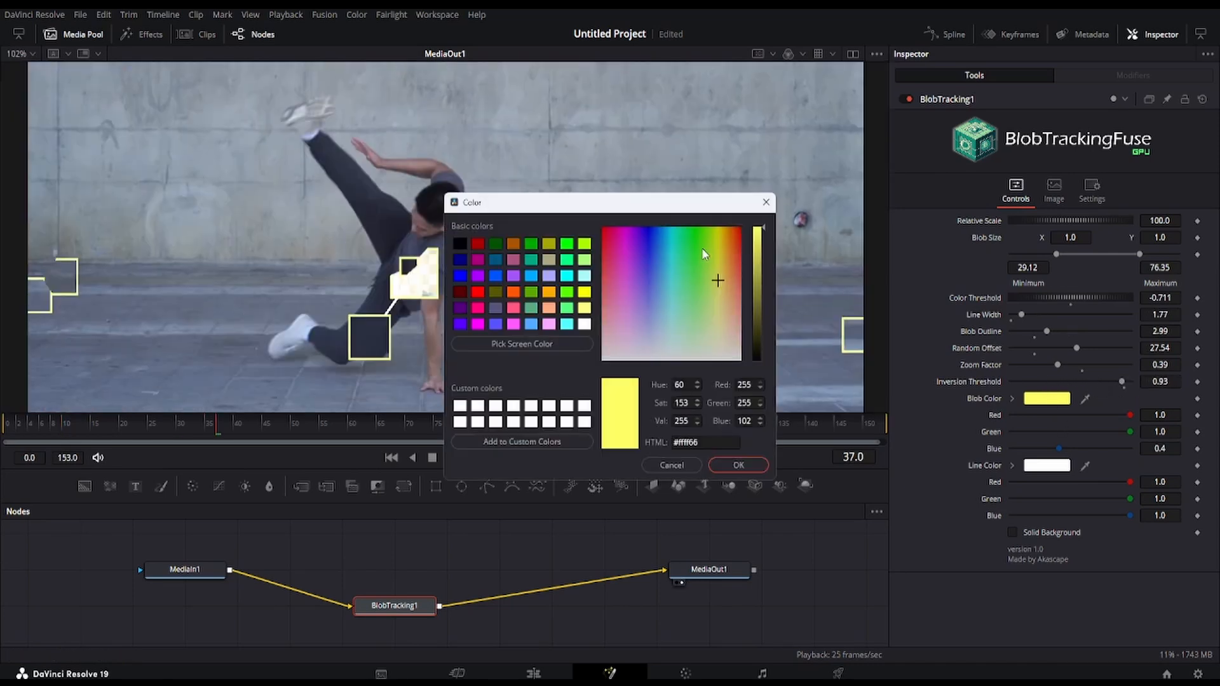
Change the Blob Color to a very pale pink and the Line Color to bright sky blue
drag(870, 352, 864, 240)
drag(864, 240, 804, 348)
click(906, 466)
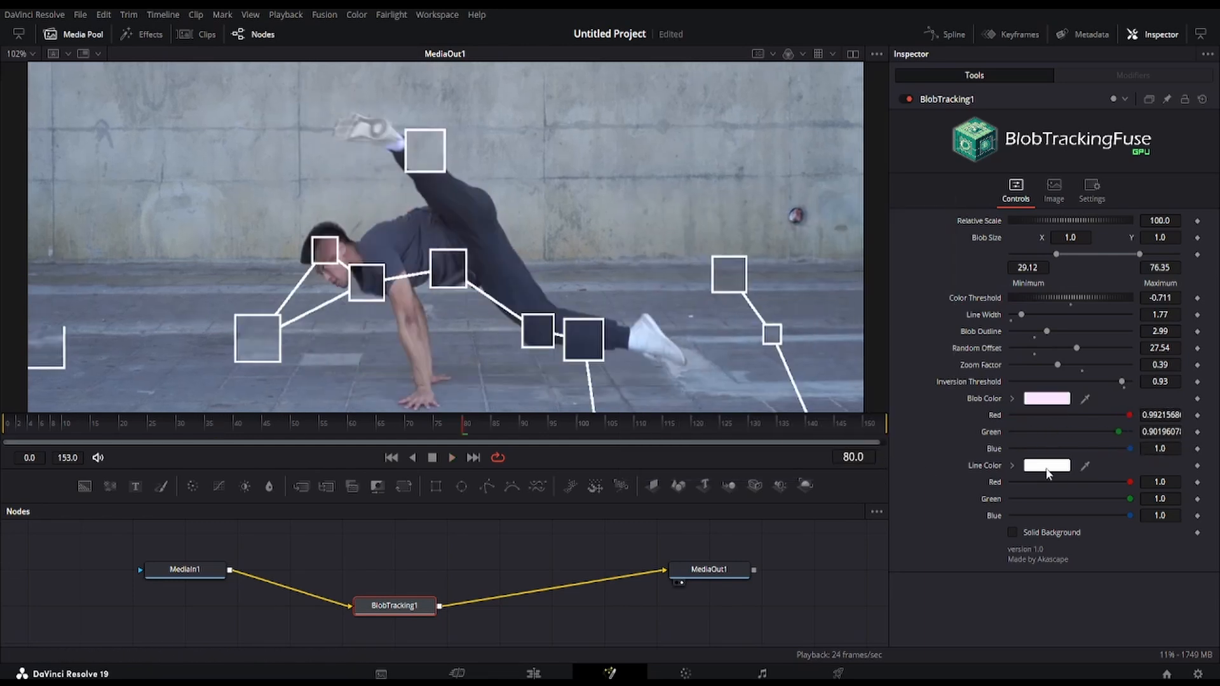
click(1047, 469)
drag(648, 326, 707, 239)
drag(682, 208, 875, 231)
click(950, 459)
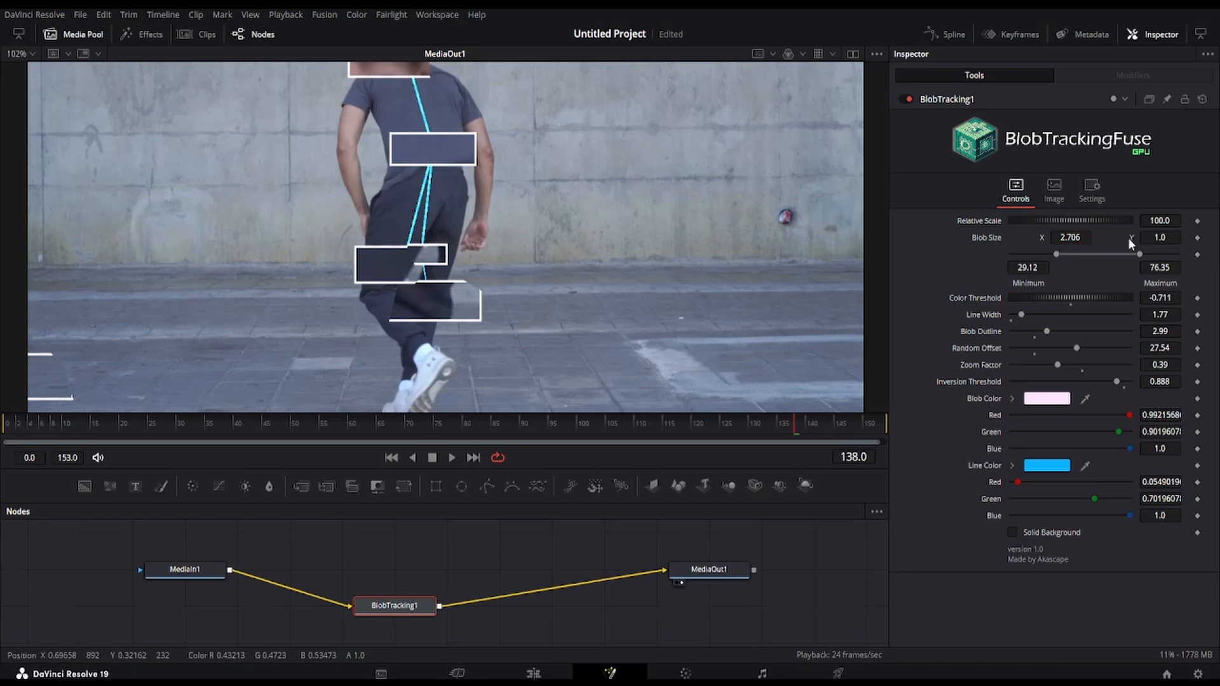
Try a Blob Size of X 2.706 and Y 0.617, preview it in playback, and reset the Blob Size to its default
key(Return)
key(space)
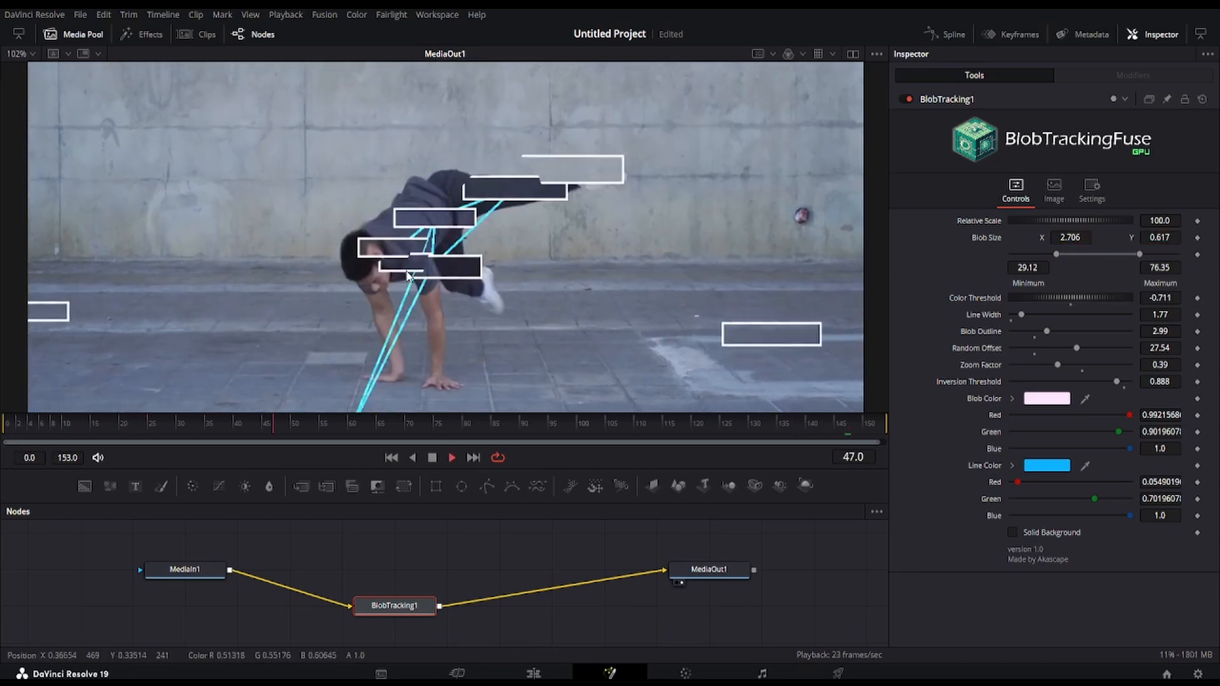
scroll(469, 280, down, 1)
scroll(469, 280, up, 1)
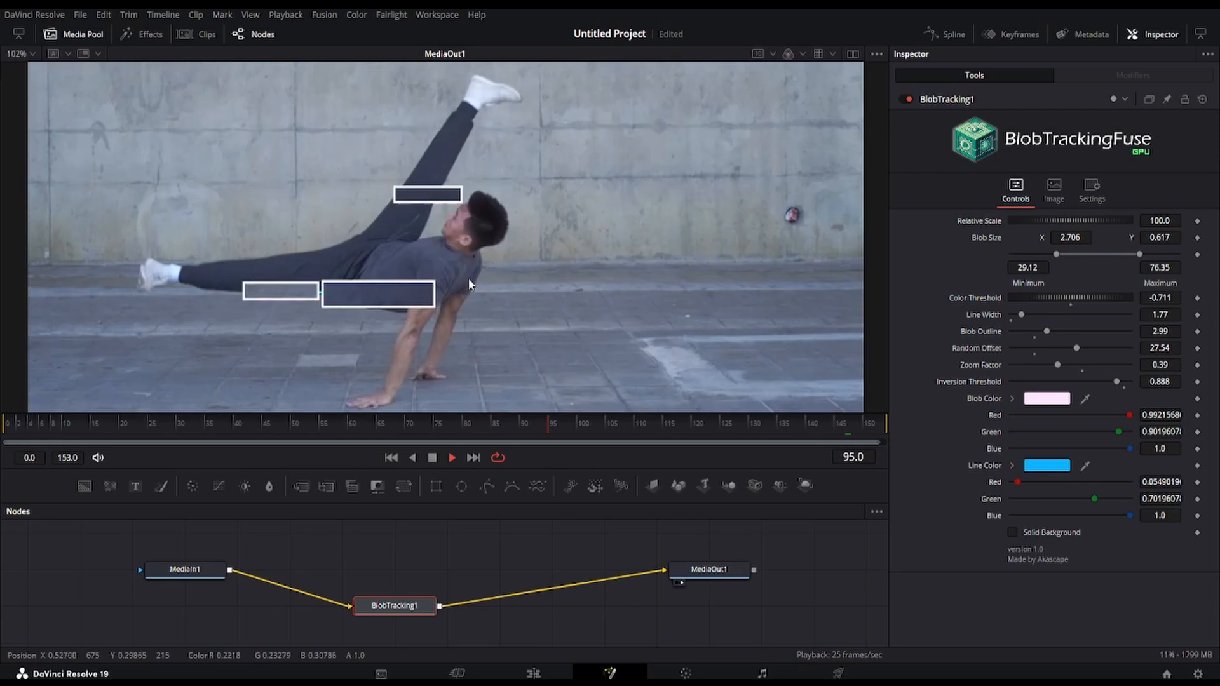
scroll(469, 280, down, 1)
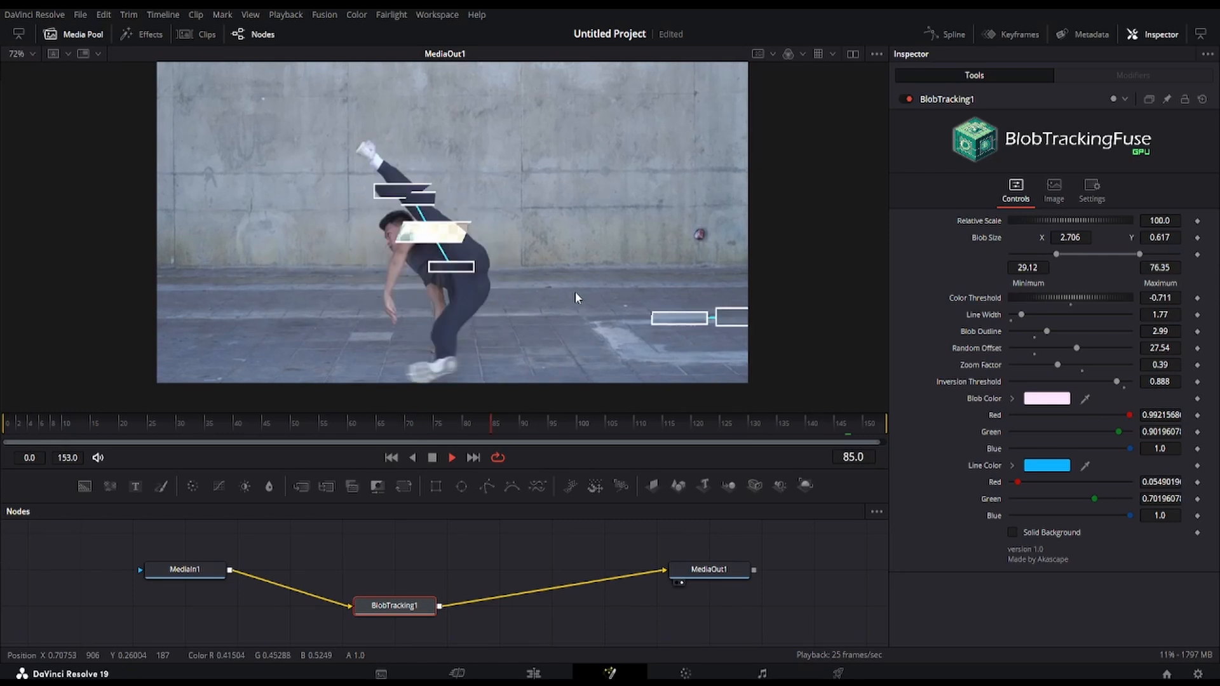
key(space)
double_click(978, 237)
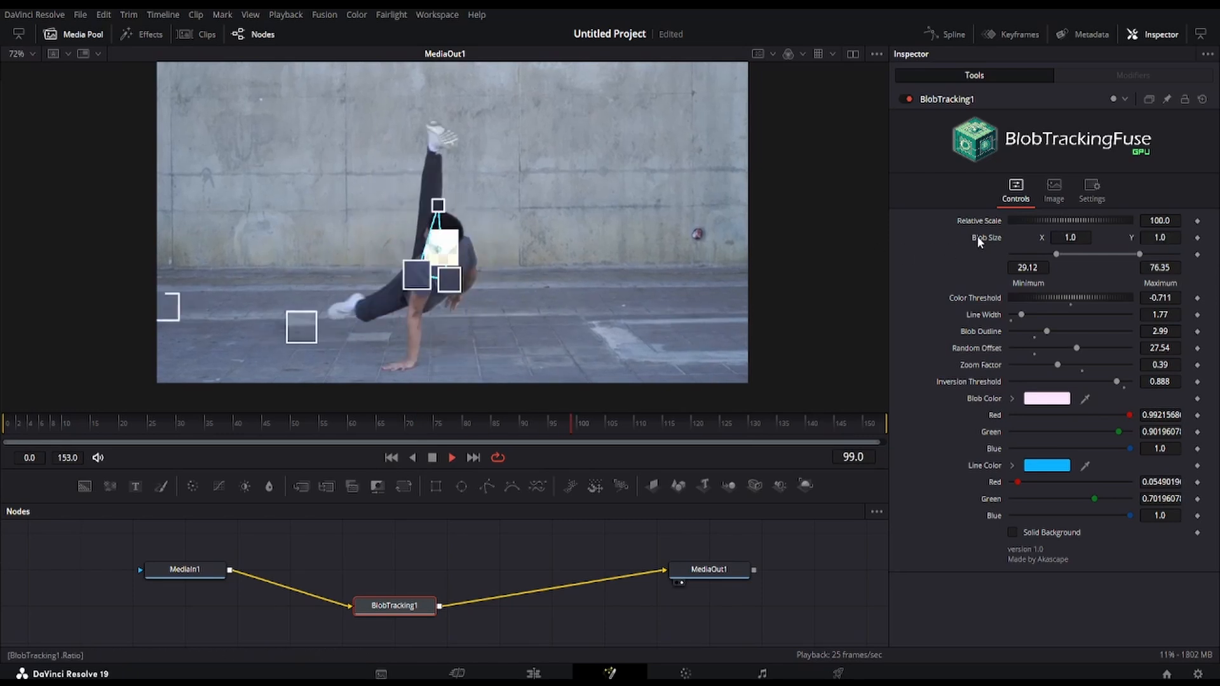
key(space)
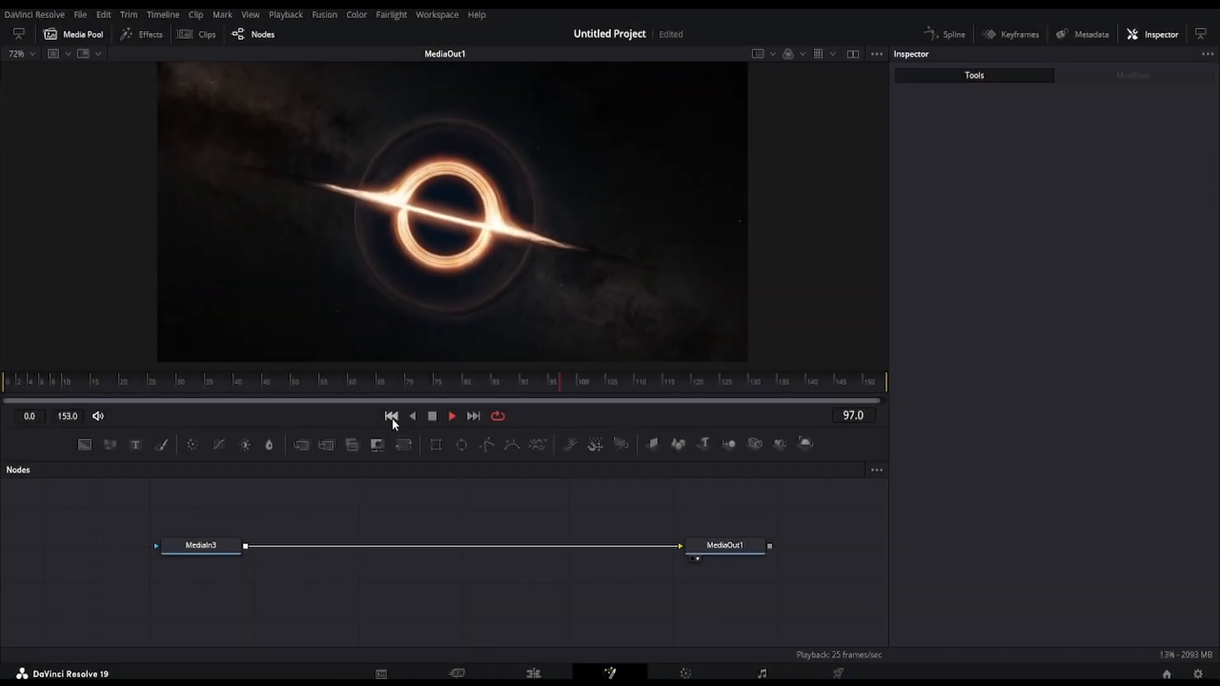
Add a BlobTracking tool merged over the black hole clip, place it above Merge1, and feed it from MediaIn3
click(391, 417)
click(206, 548)
key(shift+space)
text(ascii)
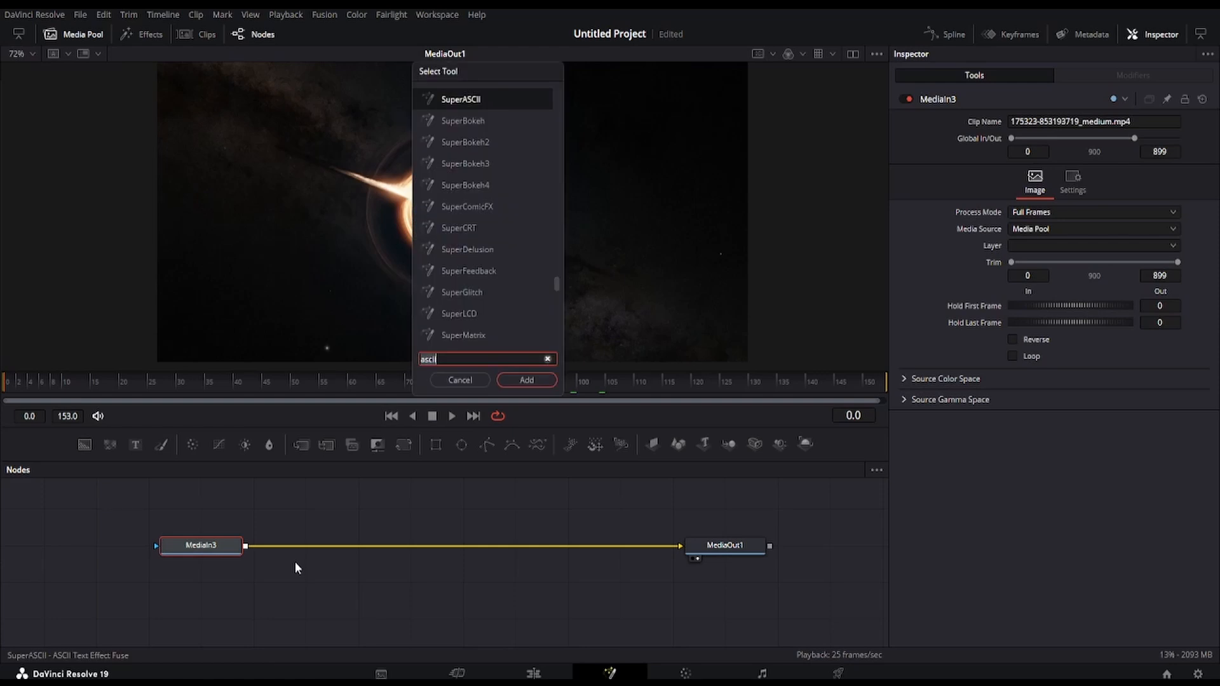
key(BackSpace)
key(BackSpace)
key(BackSpace)
key(BackSpace)
key(BackSpace)
text(blob)
key(Return)
drag(219, 586, 324, 520)
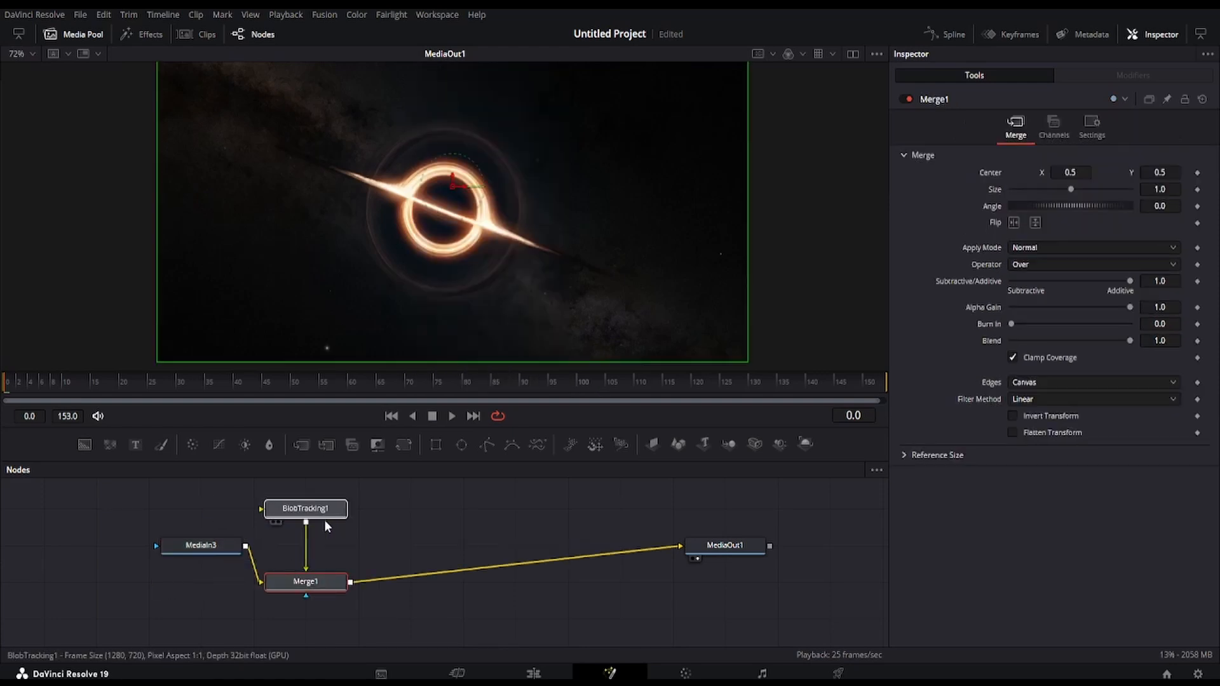
drag(246, 547, 284, 513)
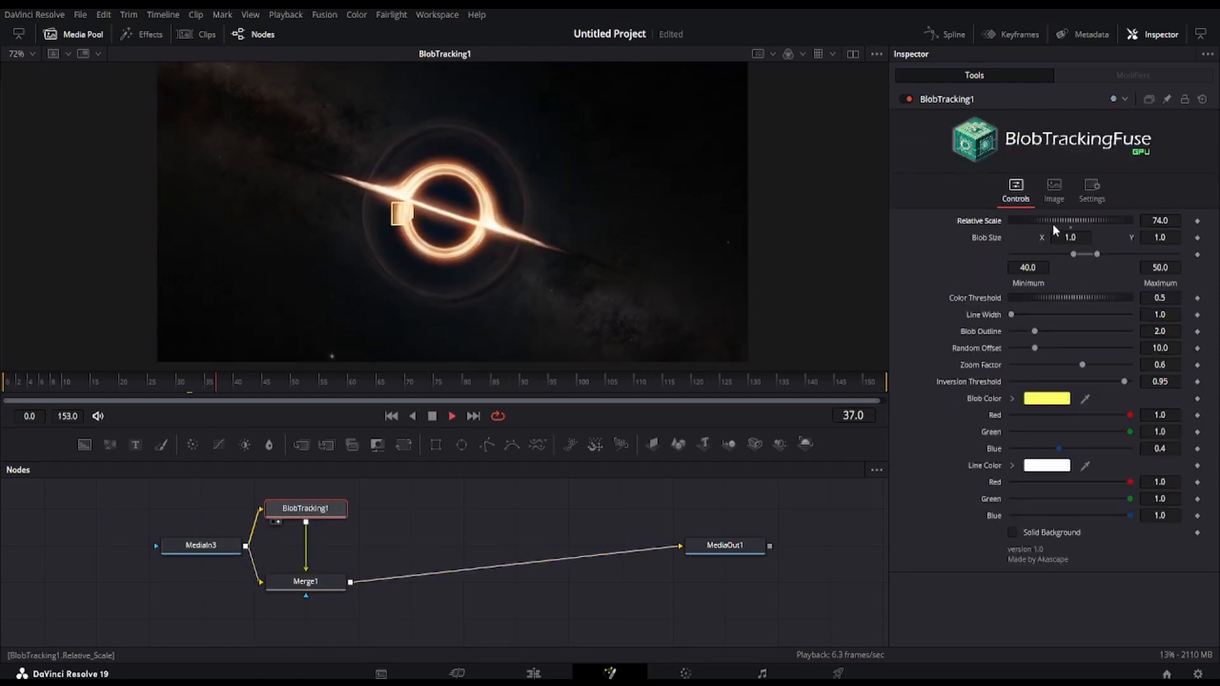
Set the BlobTracking1 Relative Scale to 56 and its Blob Color to white
drag(1074, 232, 1065, 227)
click(1047, 400)
drag(712, 290, 713, 371)
click(744, 466)
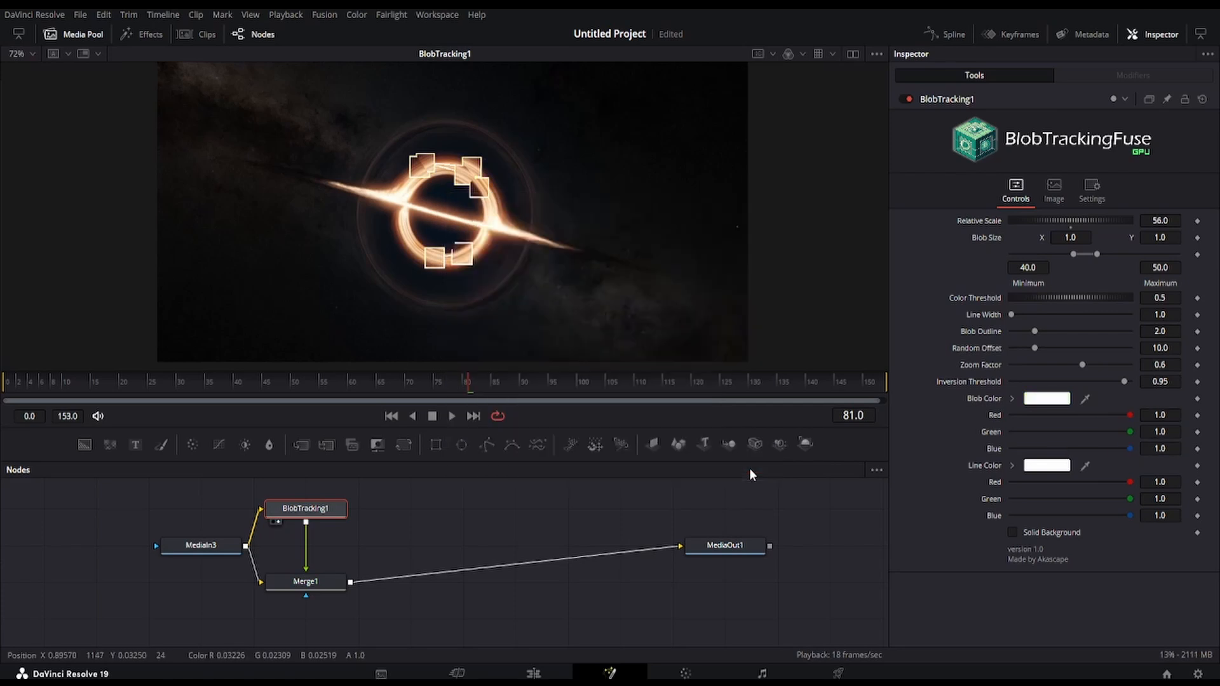
Change the Line Color of BlobTracking1 to red and preview the result in playback
click(1047, 467)
click(739, 231)
click(741, 466)
key(space)
key(space)
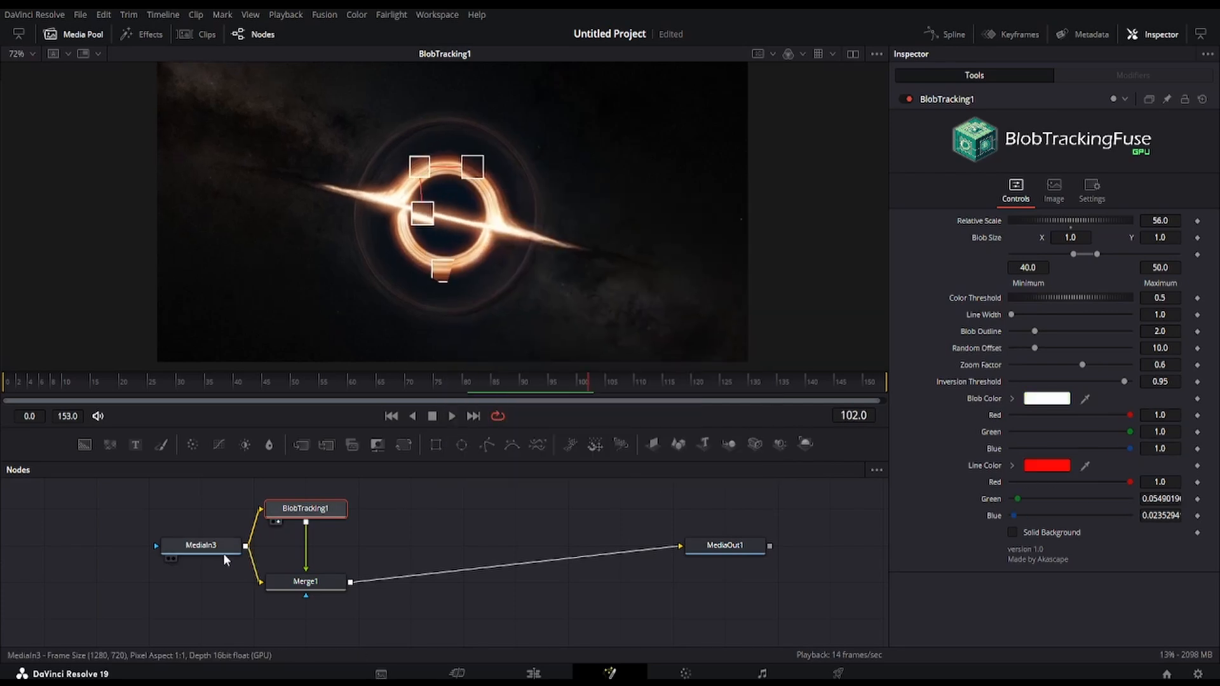
Make room beside MediaIn3 and insert a SuperASCII tool between BlobTracking1 and Merge1
drag(223, 553, 170, 554)
click(322, 514)
key(shift+space)
text(superas)
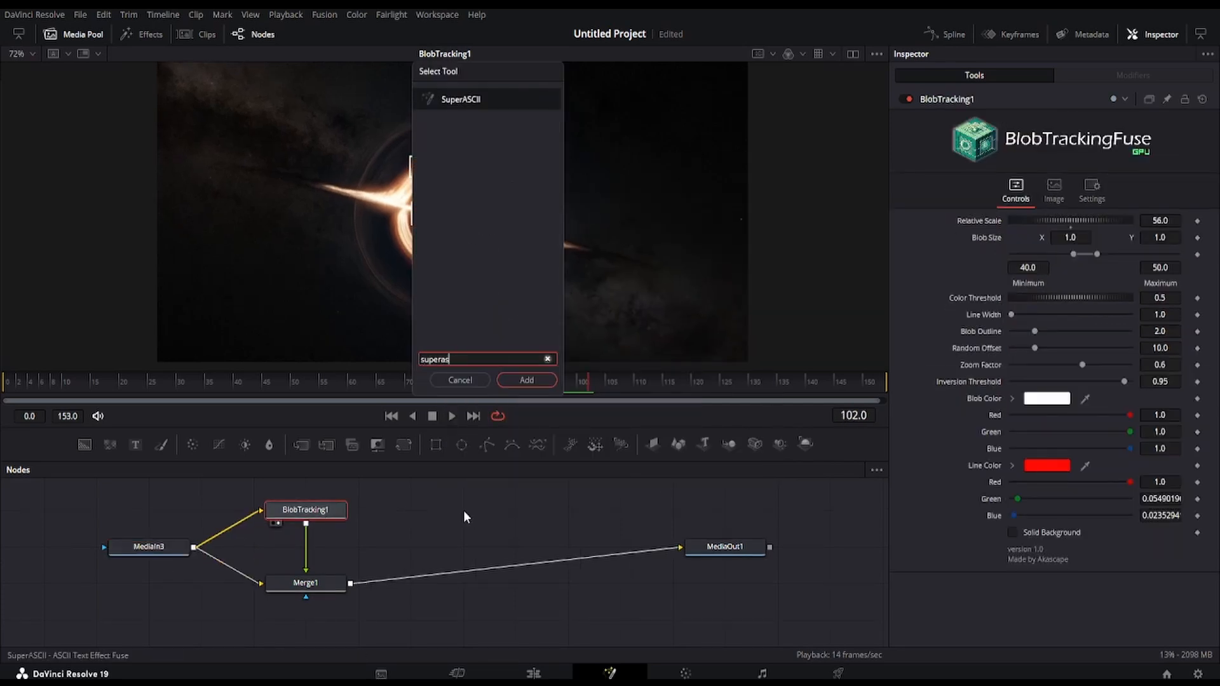
key(Return)
drag(351, 510, 326, 571)
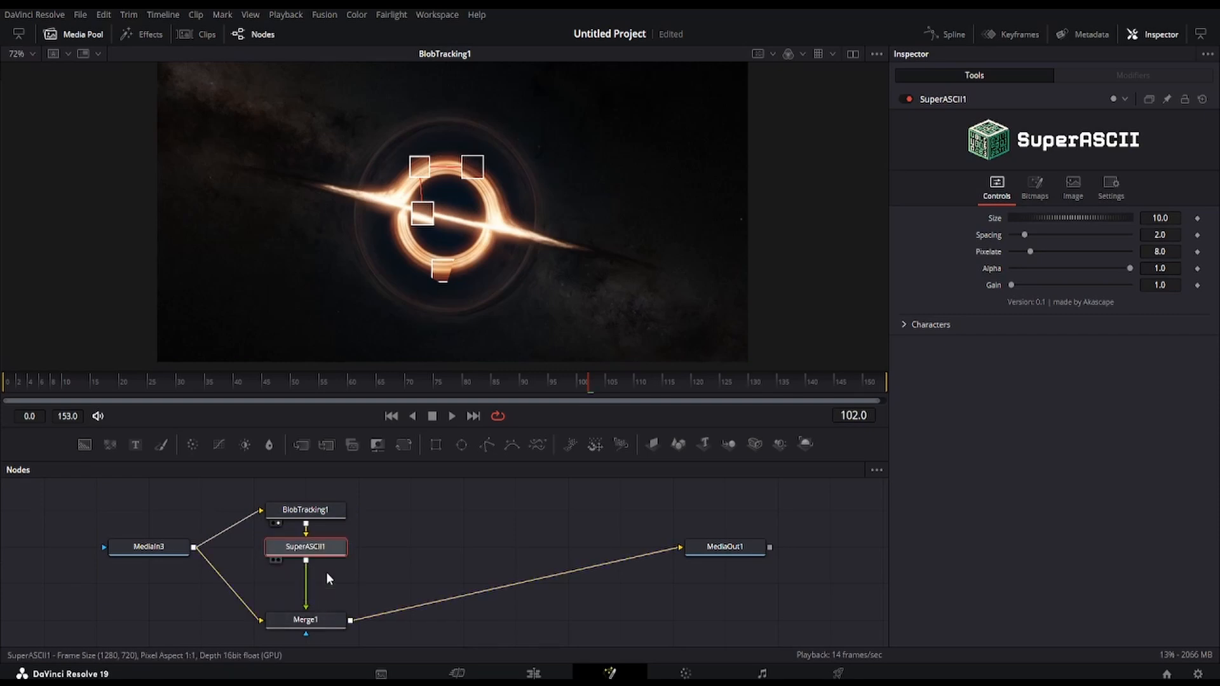
Turn on Solid Background for BlobTracking1 and set the SuperASCII1 Alpha to 0
click(340, 512)
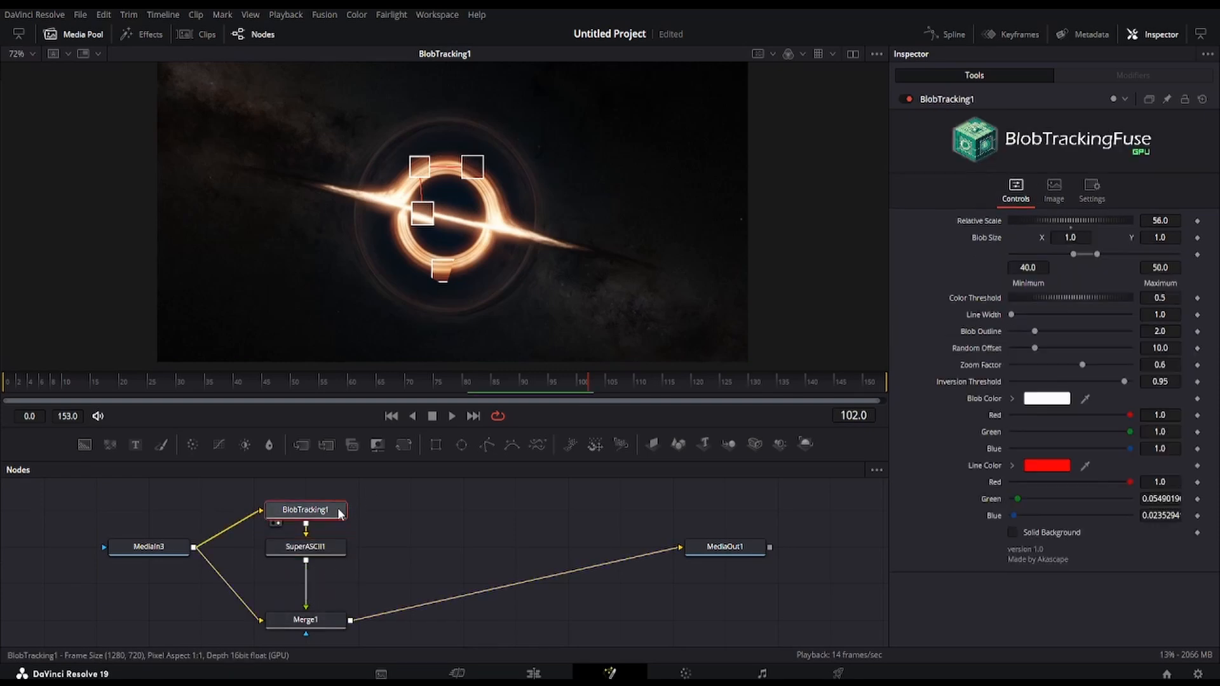
click(1029, 532)
drag(1130, 269, 1011, 270)
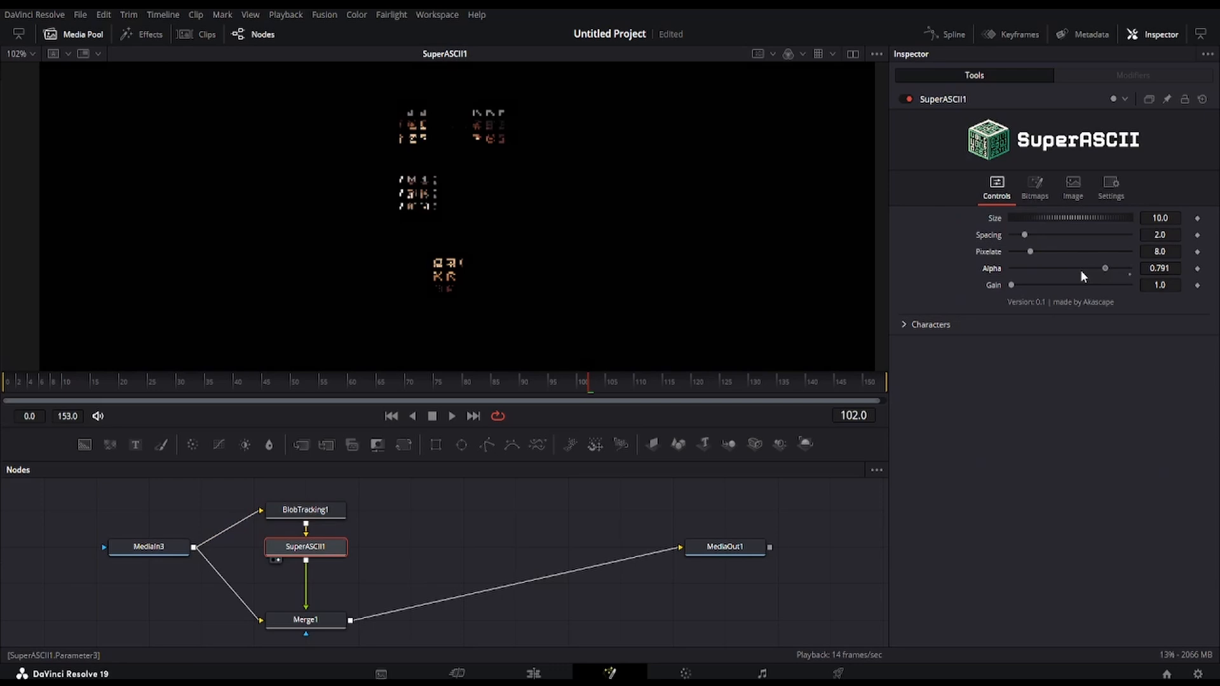
scroll(556, 187, up, 1)
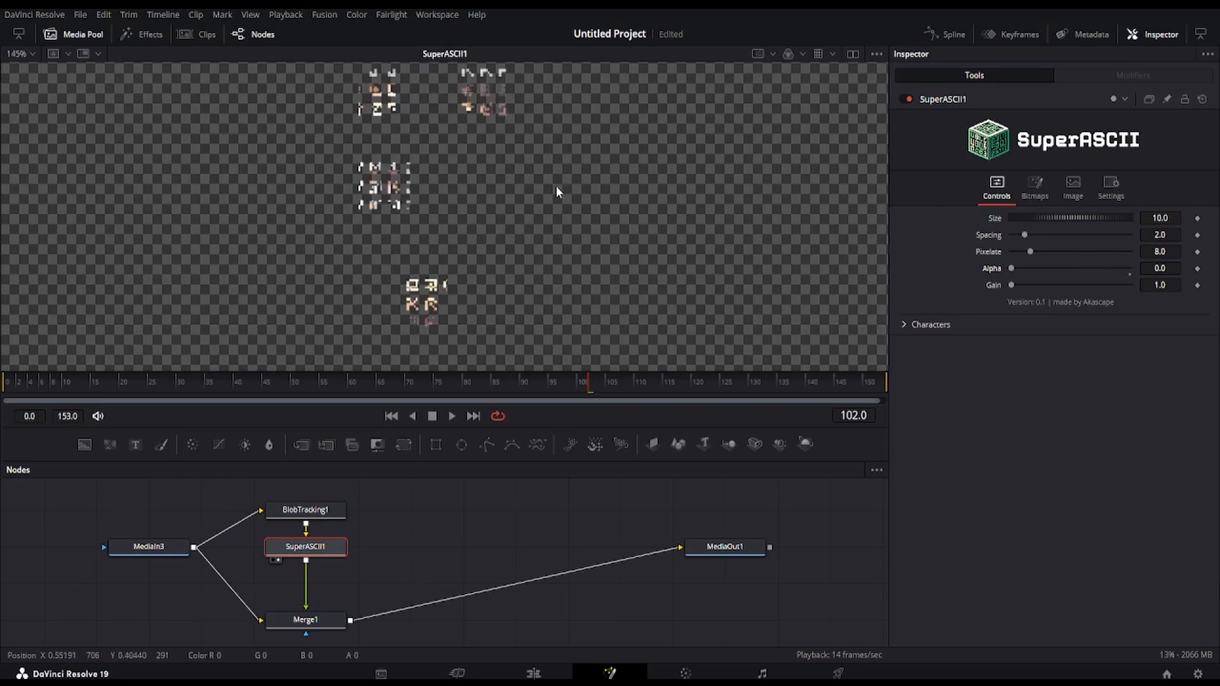
Set the SuperASCII1 Size to 7.31 and Spacing to 1.529, and reset Pixelate to its default
drag(1074, 219, 1038, 260)
double_click(985, 251)
scroll(479, 234, down, 1)
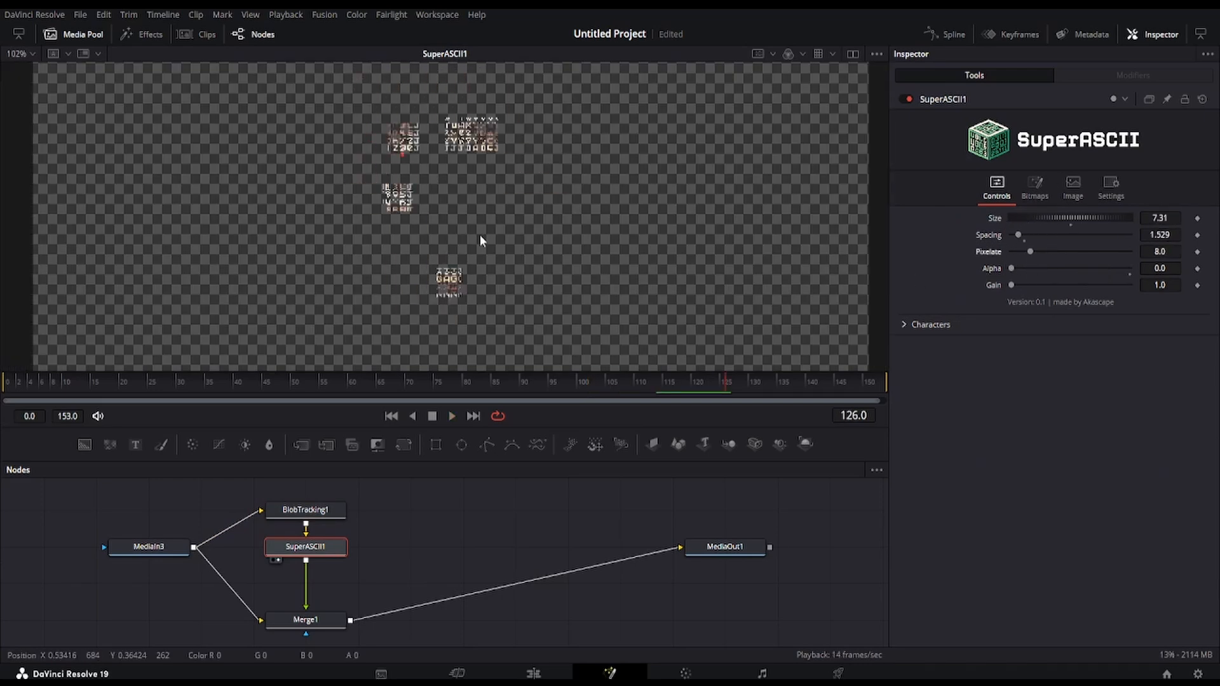
Insert a Color Corrector between SuperASCII1 and Merge1 with a blue master tint, and preview MediaOut1 in the viewer
key(shift+space)
text(cc)
key(Return)
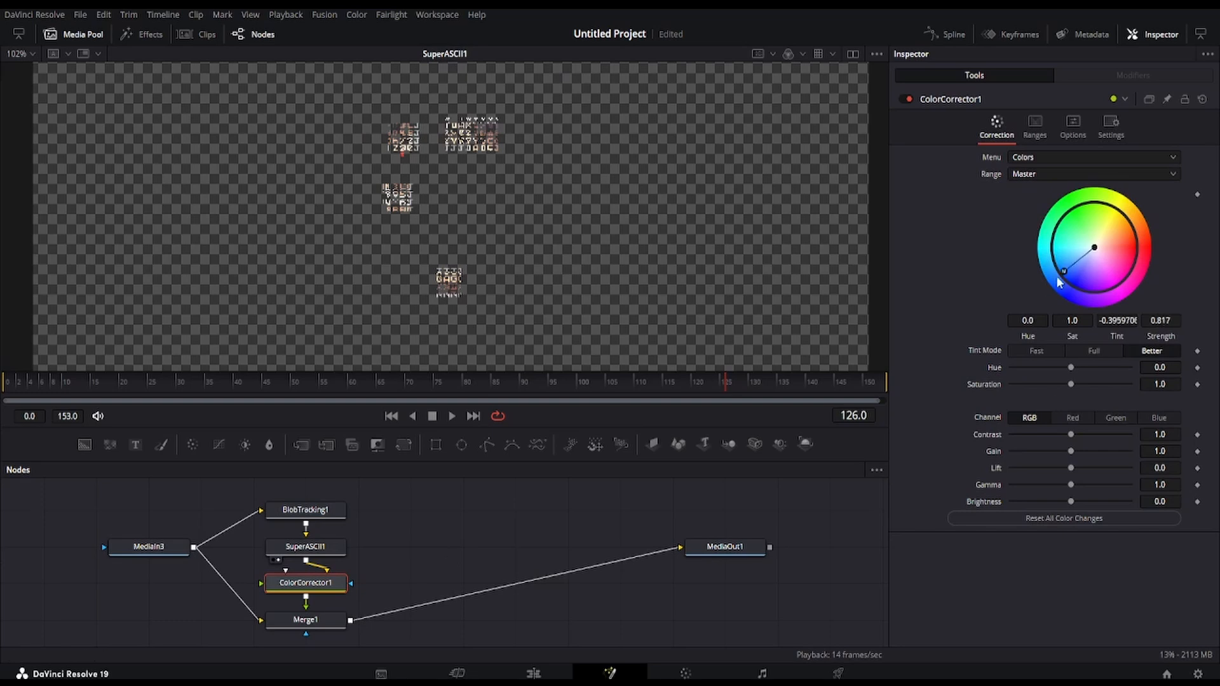
drag(730, 550, 612, 292)
key(space)
Insert a Color Corrector directly after MediaIn3 and give it a blue master tint at strength 1.0
key(shift+space)
text(cc)
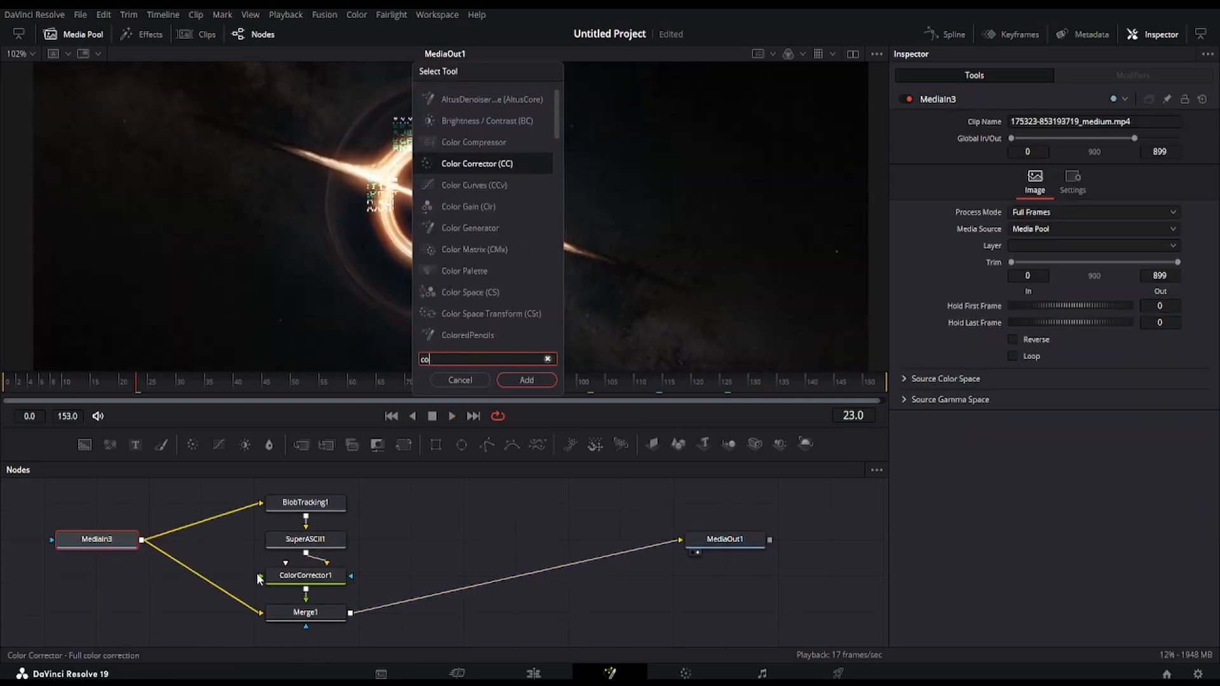
key(Return)
drag(1095, 248, 1062, 277)
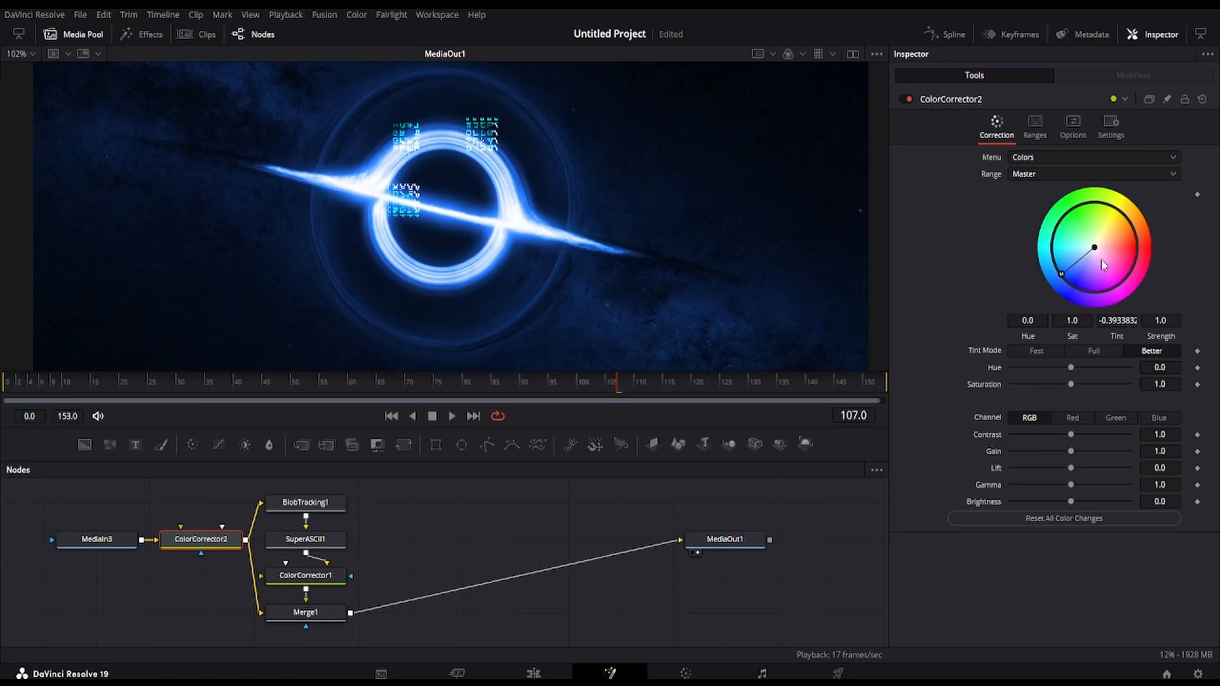
drag(1073, 286, 1069, 285)
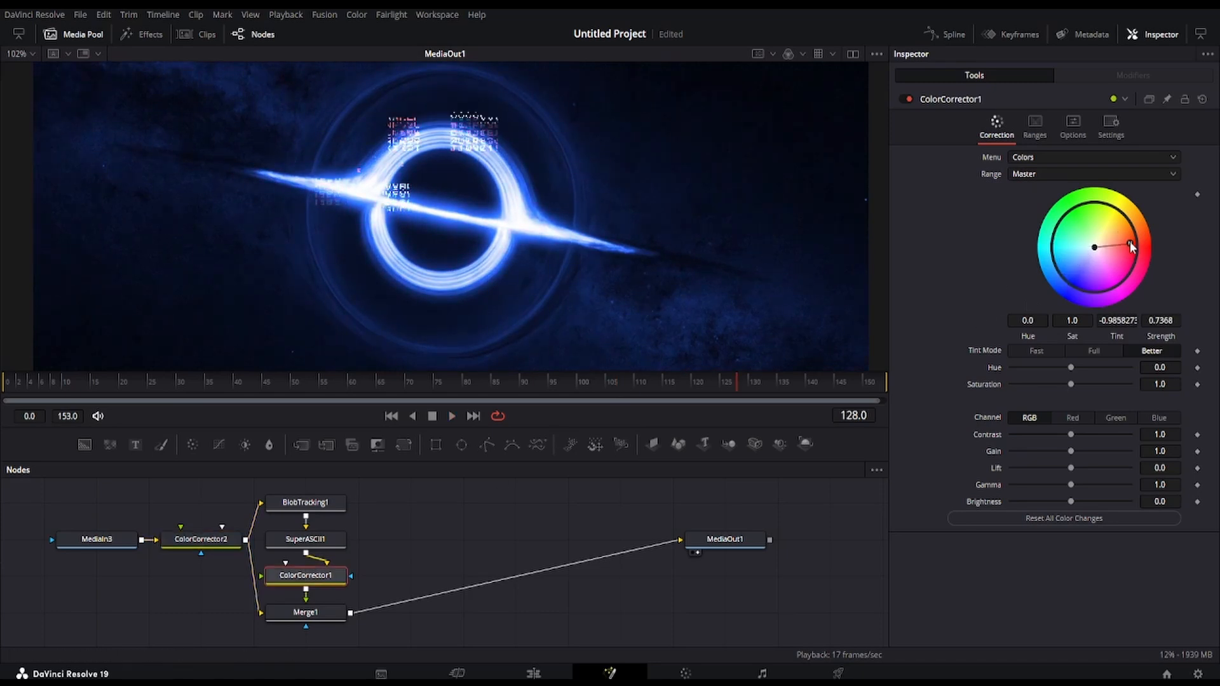
Shift the ColorCorrector1 master tint to red and insert a Glow between ColorCorrector1 and Merge1
drag(1130, 243, 1132, 243)
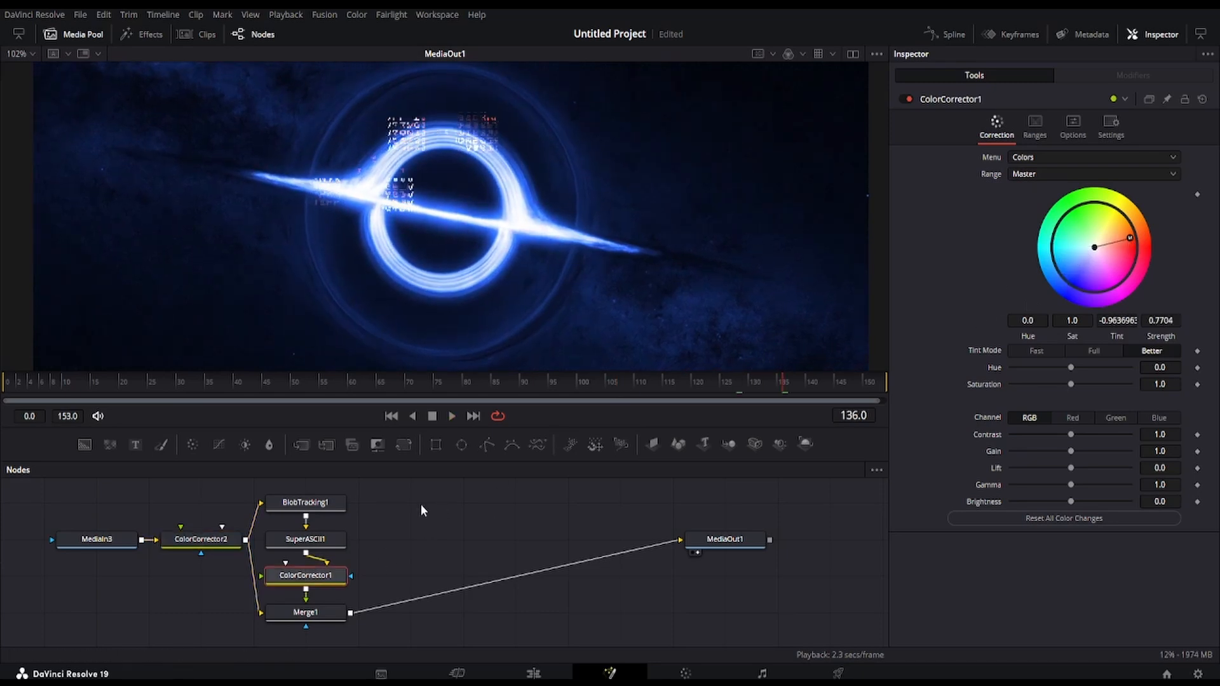
key(shift+space)
text(glow)
key(Return)
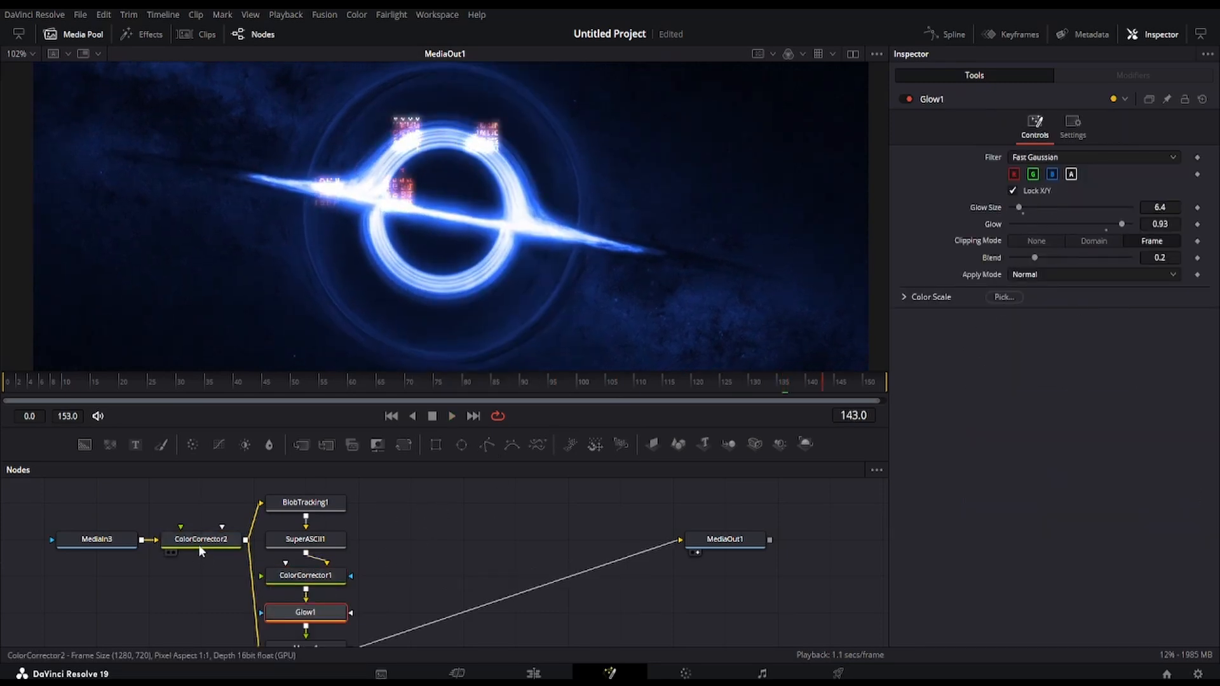
Lower the contrast of ColorCorrector2 and set the BlobTracking1 Relative Scale to 45
mouse_move(1071, 434)
mouse_down()
mouse_move(1047, 434)
mouse_move(1085, 441)
mouse_move(1053, 436)
mouse_up()
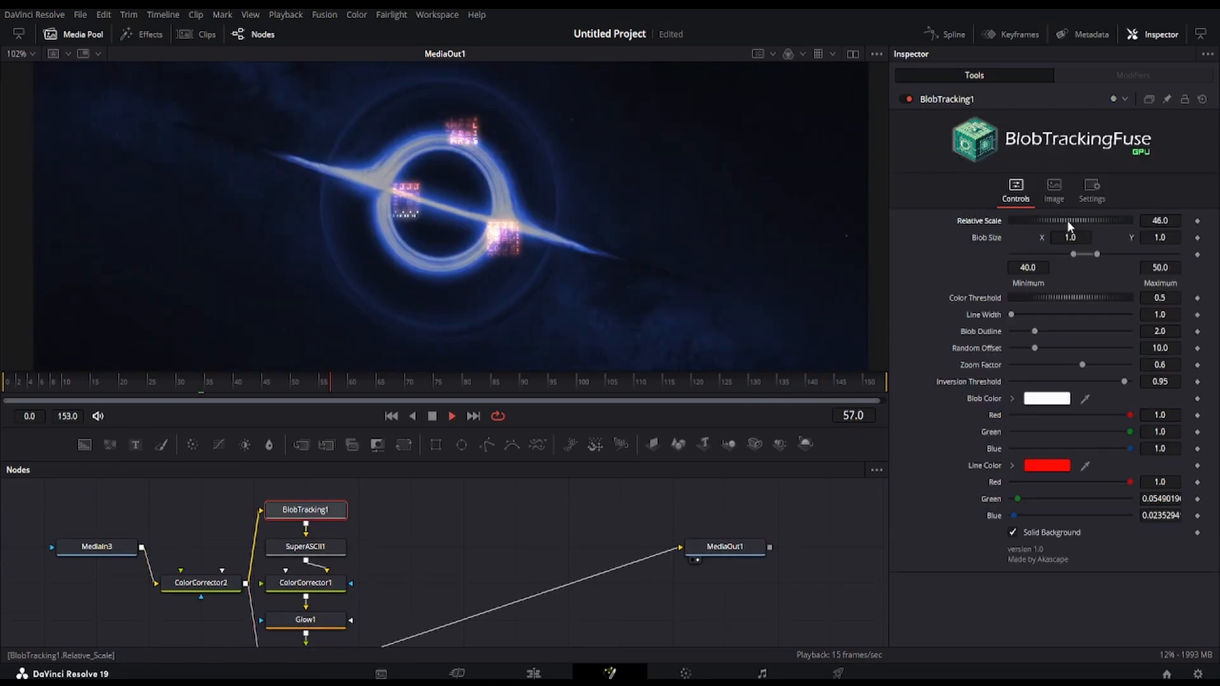
drag(1066, 220, 1065, 220)
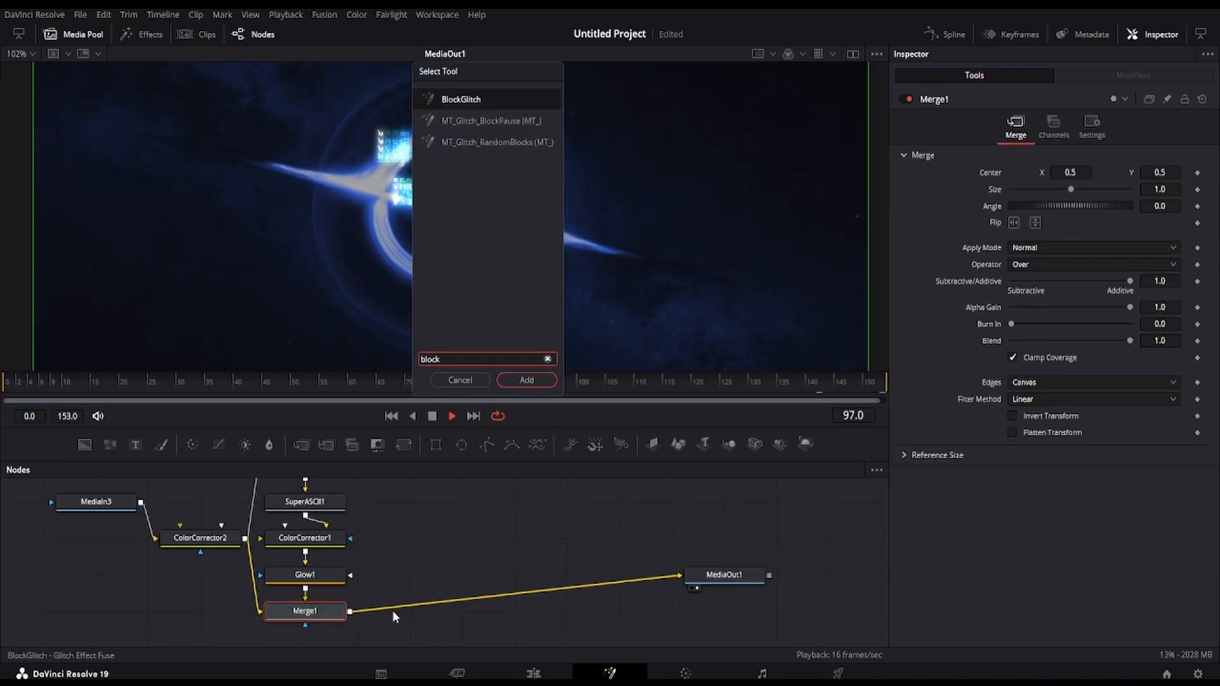
Add a BlockGlitch tool fed by Merge1, merge it over Merge1's output before MediaOut1, and preview the glitch in the viewer
key(Return)
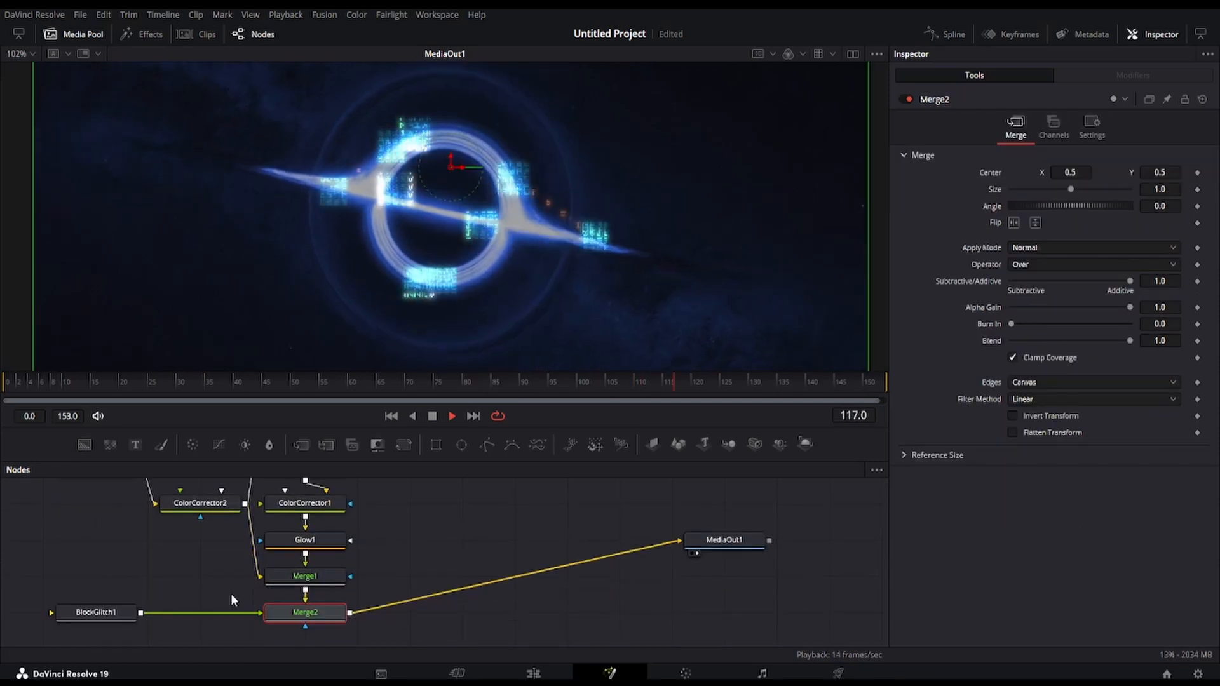
drag(305, 612, 515, 612)
drag(95, 612, 515, 540)
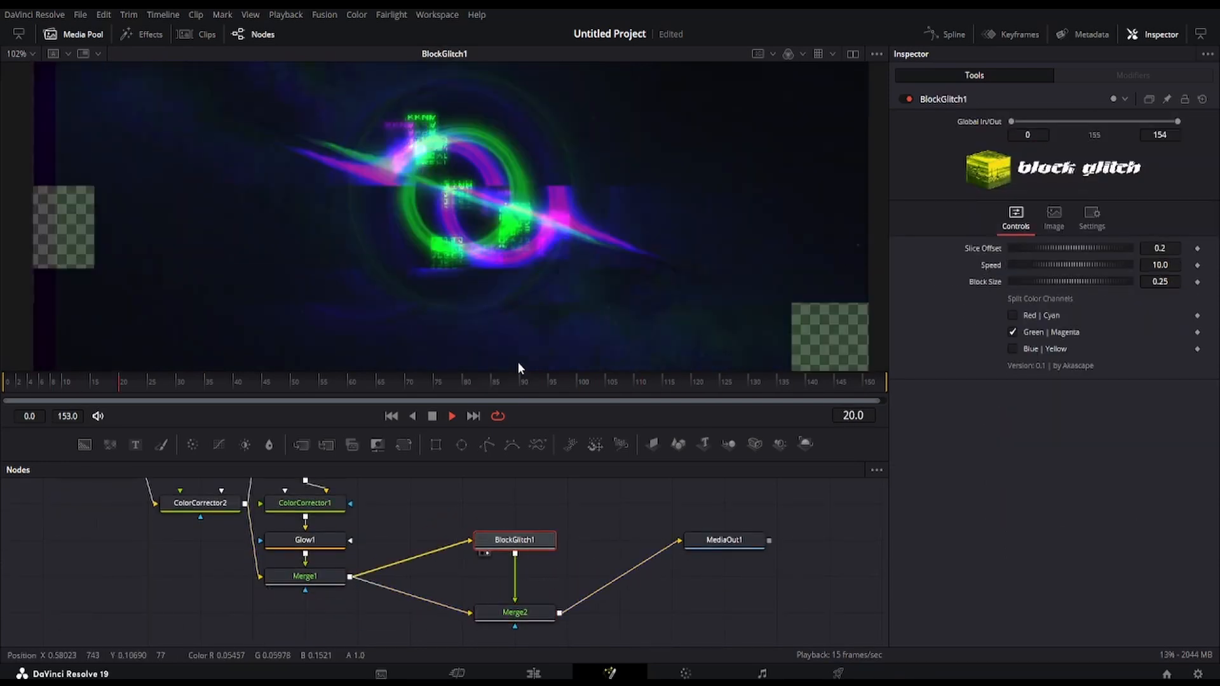
Set the BlockGlitch1 Slice Offset to 0.028 and inspect the glitch effect during playback
click(1038, 247)
scroll(474, 251, up, 3)
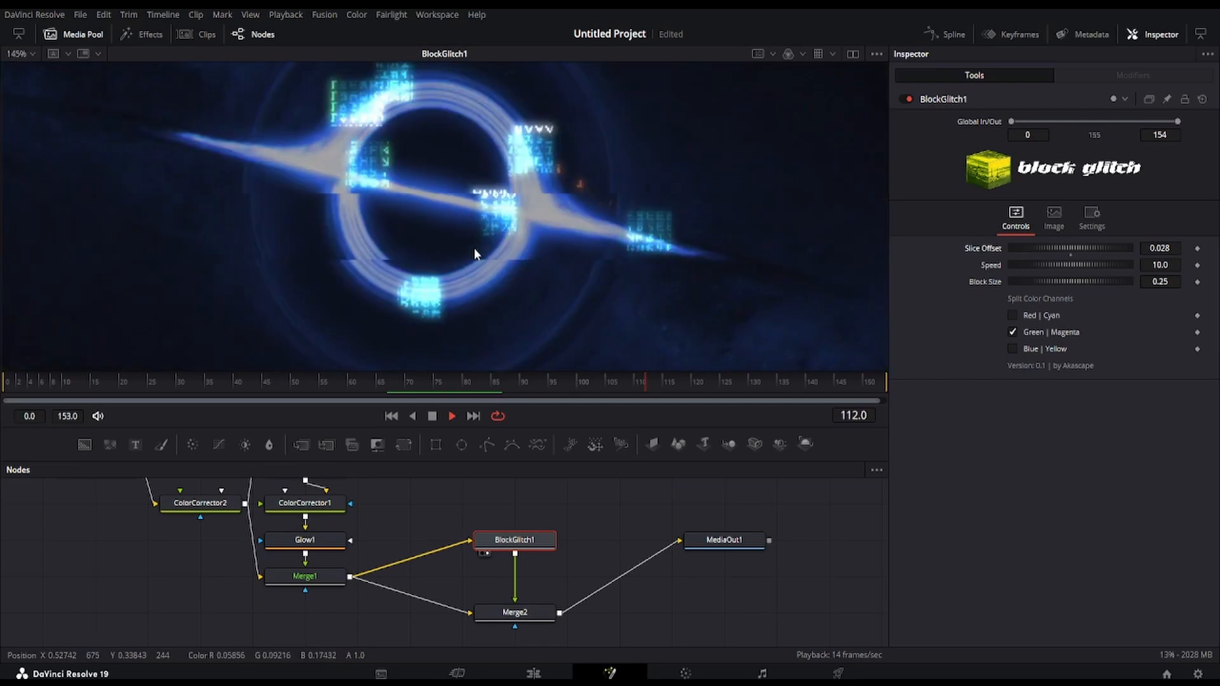
scroll(474, 254, down, 3)
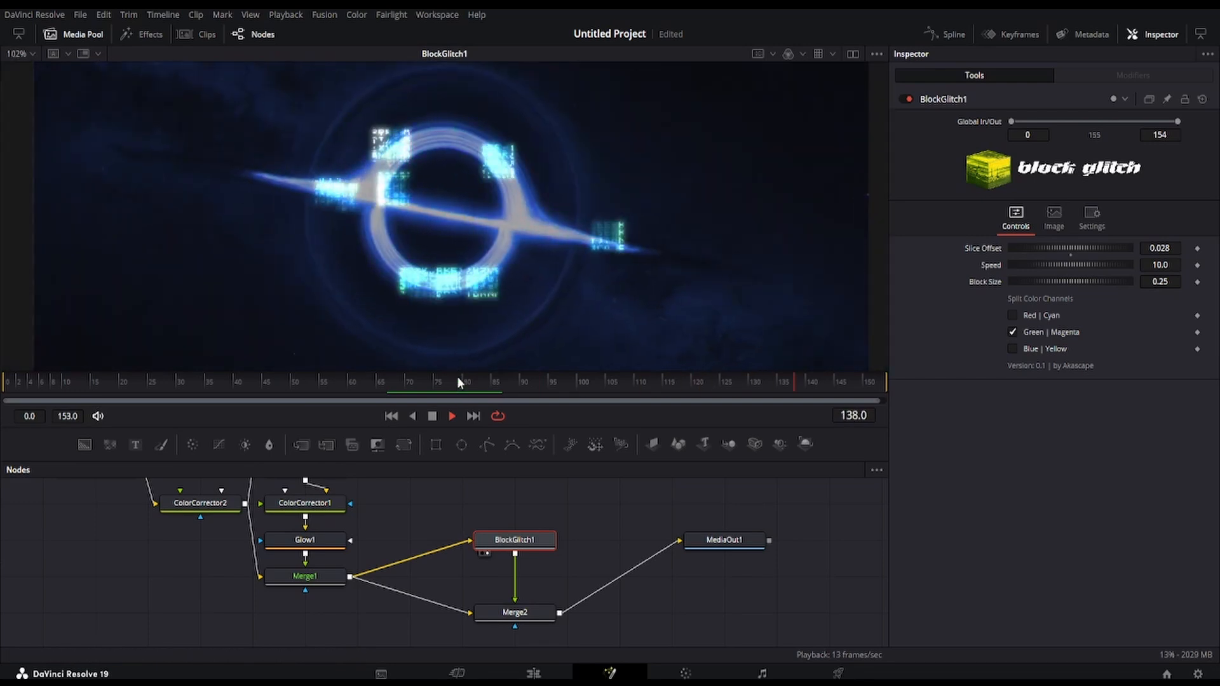
scroll(471, 239, up, 3)
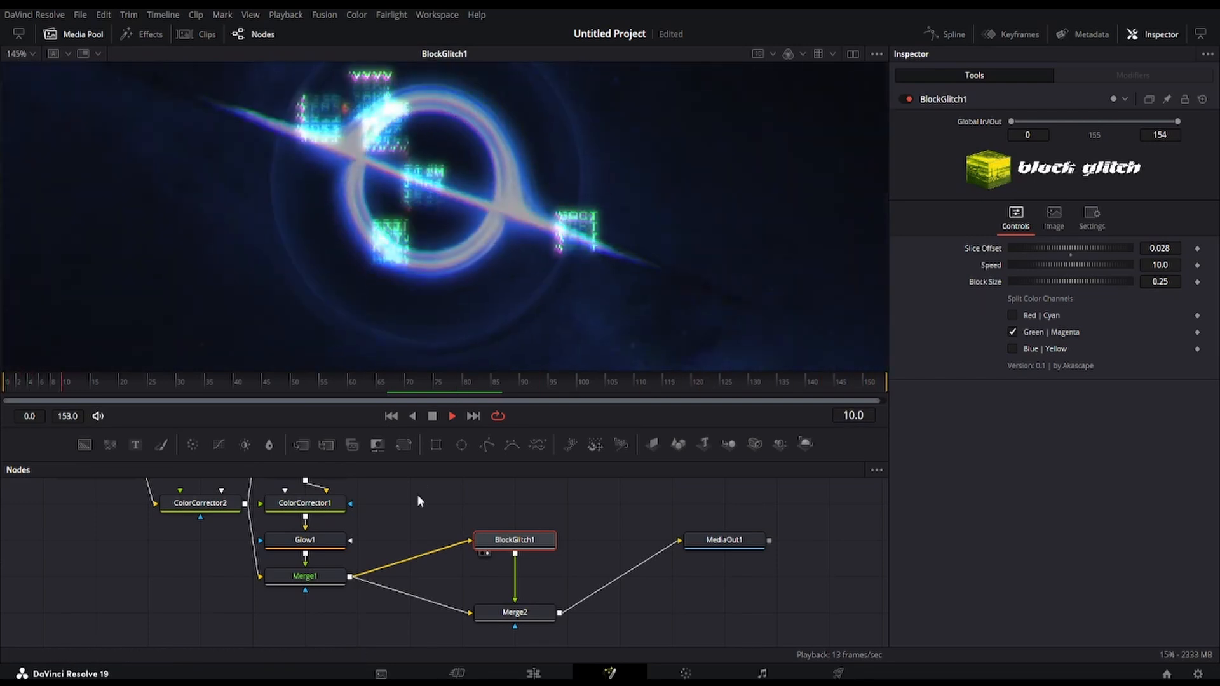
scroll(417, 495, up, 2)
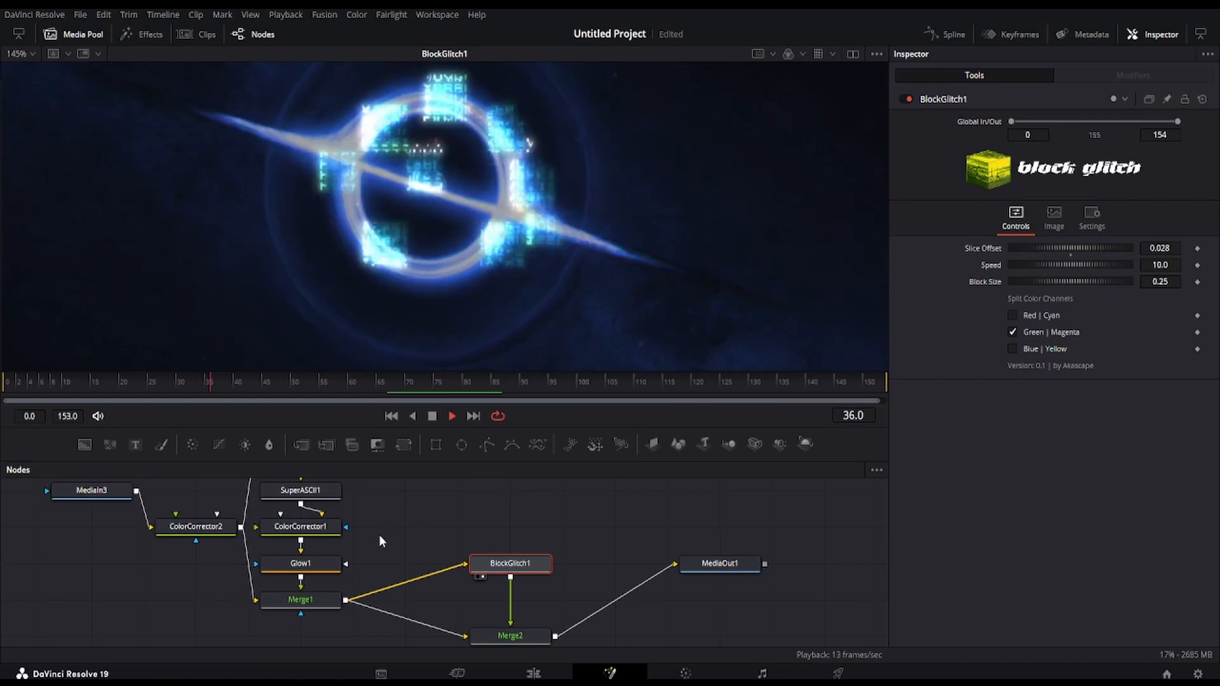